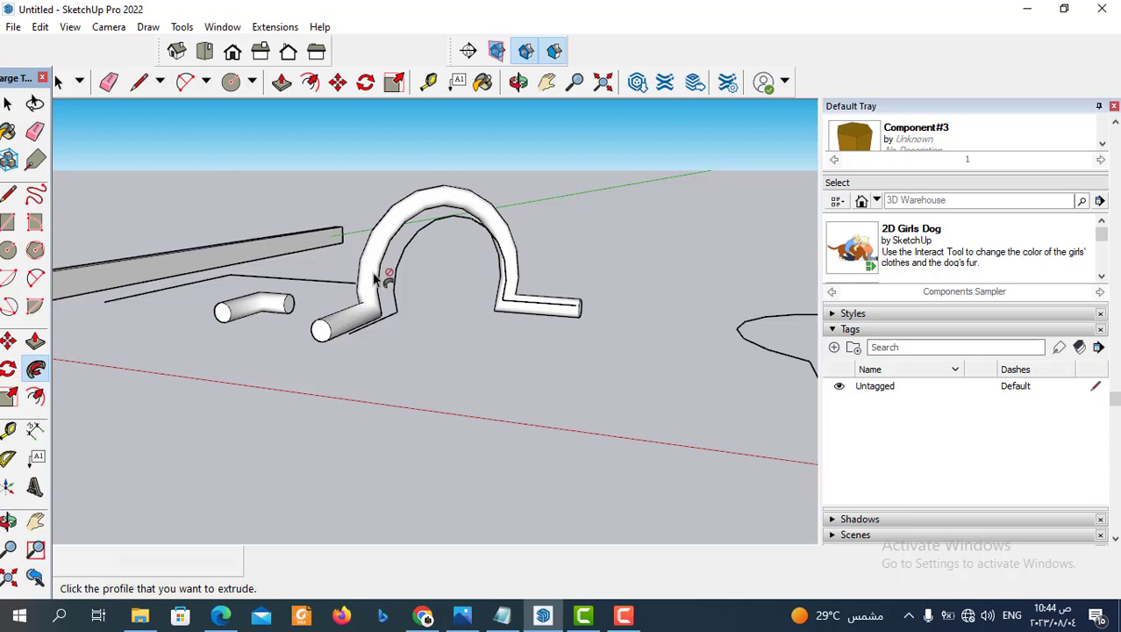
Orbit and zoom until the hand-drawn line profiles near the origin are visible.
mouse_move(589, 386)
middle_down()
mouse_move(538, 393)
mouse_move(613, 420)
middle_up()
scroll(592, 327, up, 2)
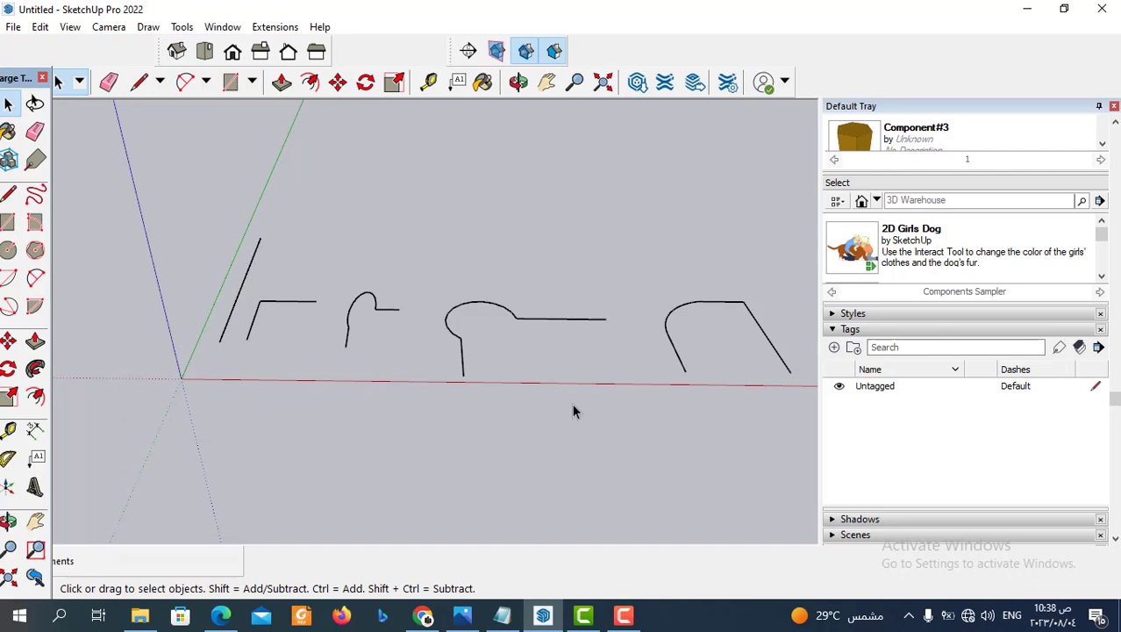
Close in on the sketches and crossing-select both segments of the long diagonal line.
middle_drag(473, 406, 262, 304)
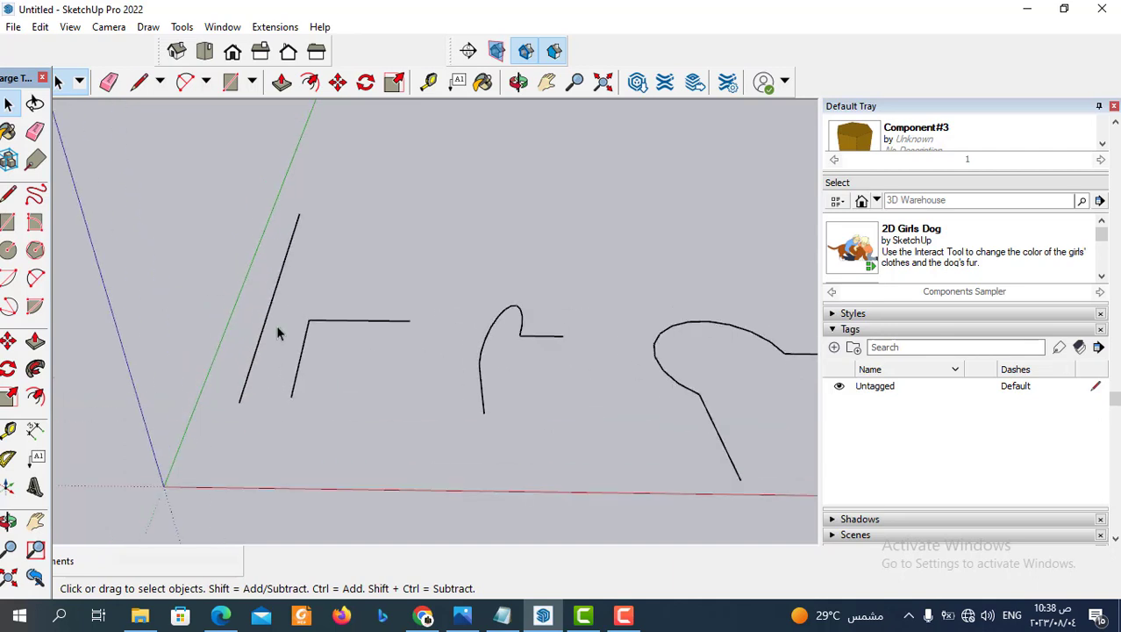
scroll(279, 271, up, 2)
scroll(281, 271, up, 1)
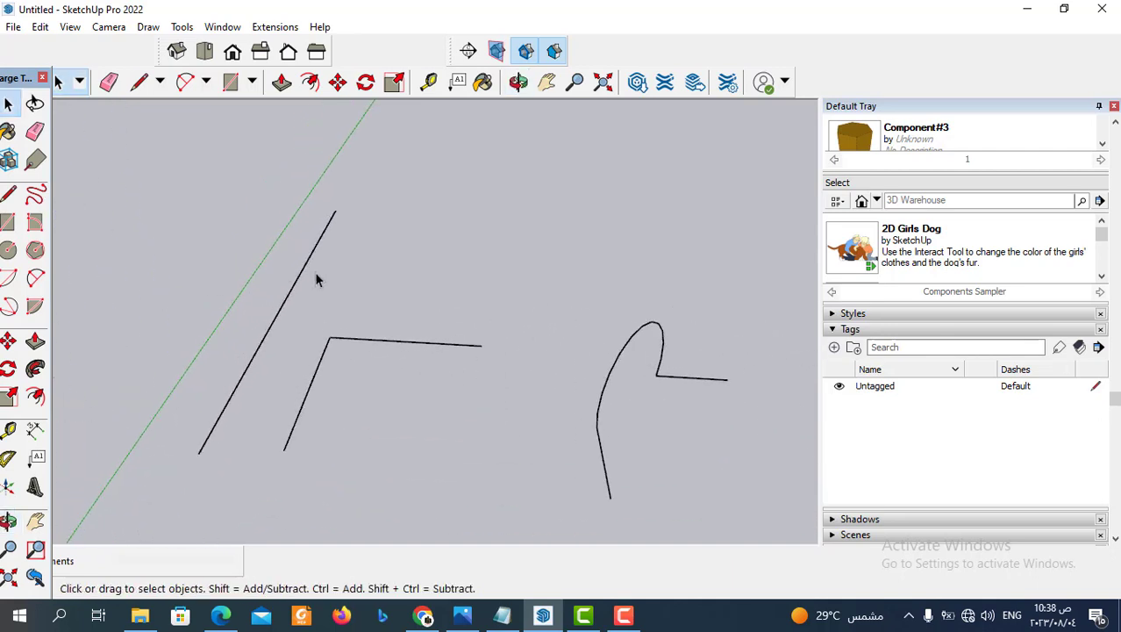
scroll(326, 270, down, 1)
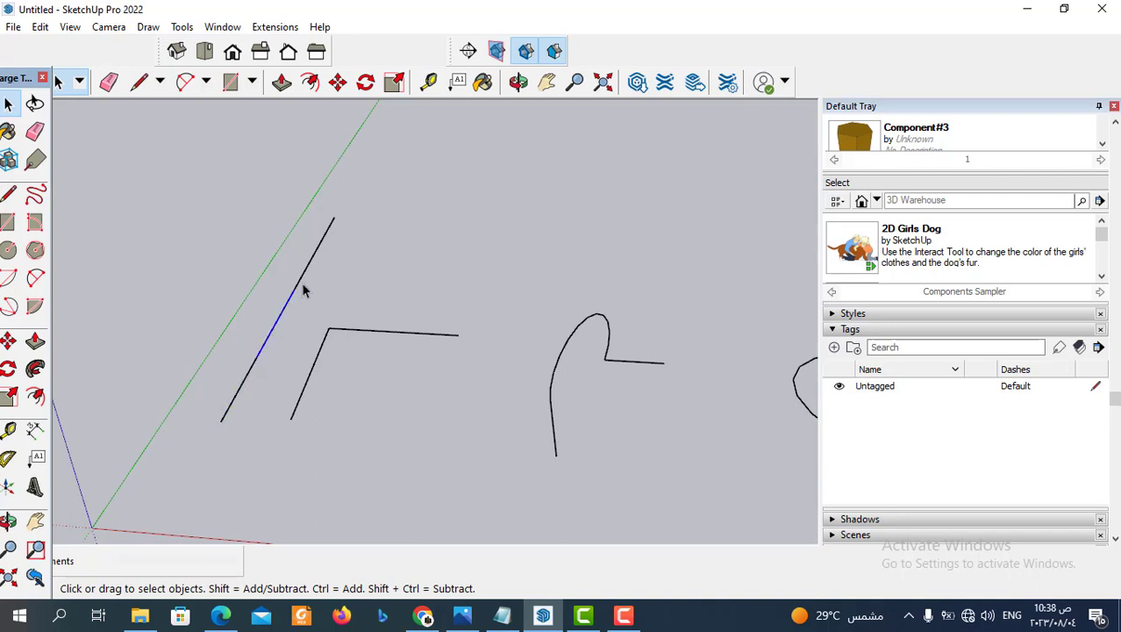
scroll(411, 270, down, 2)
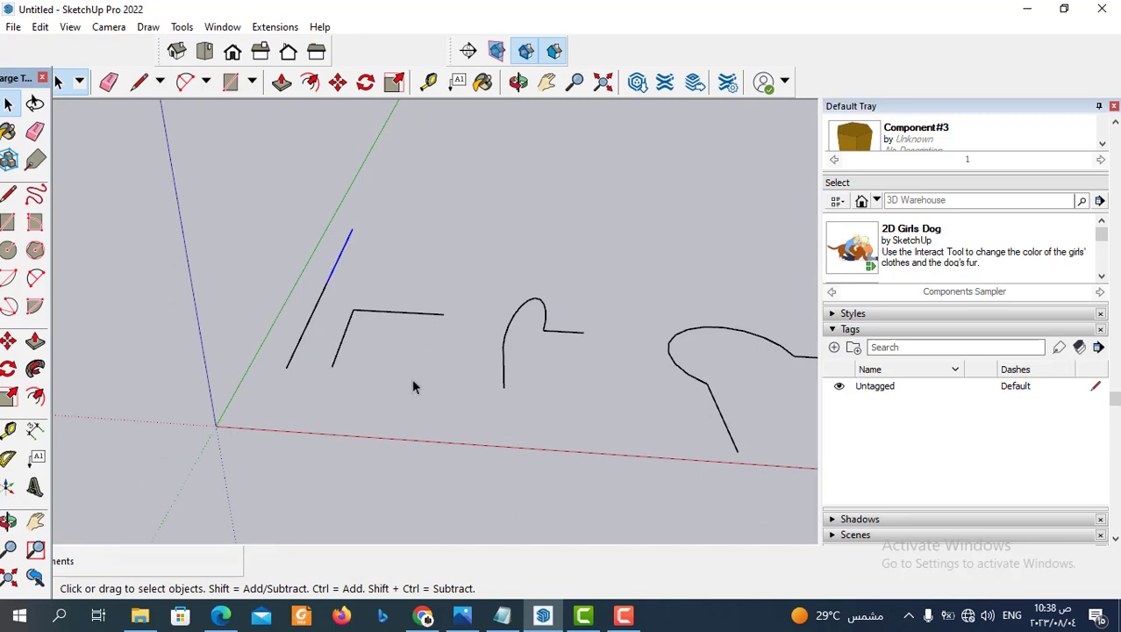
scroll(346, 303, up, 2)
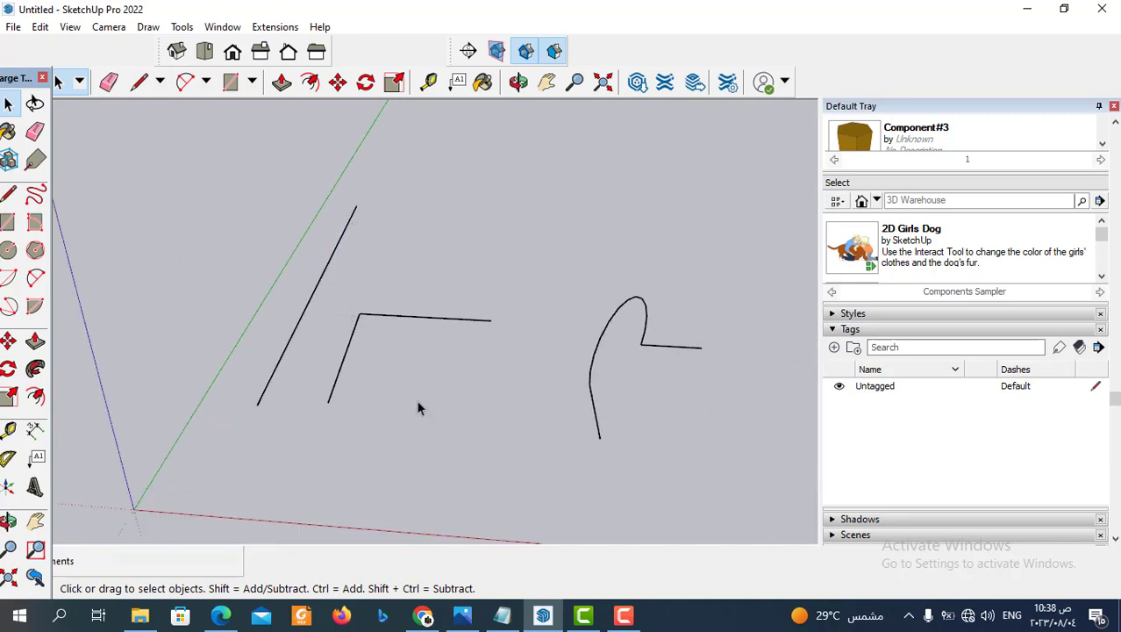
mouse_move(513, 421)
middle_down()
mouse_move(529, 424)
mouse_move(384, 311)
middle_up()
scroll(384, 319, up, 1)
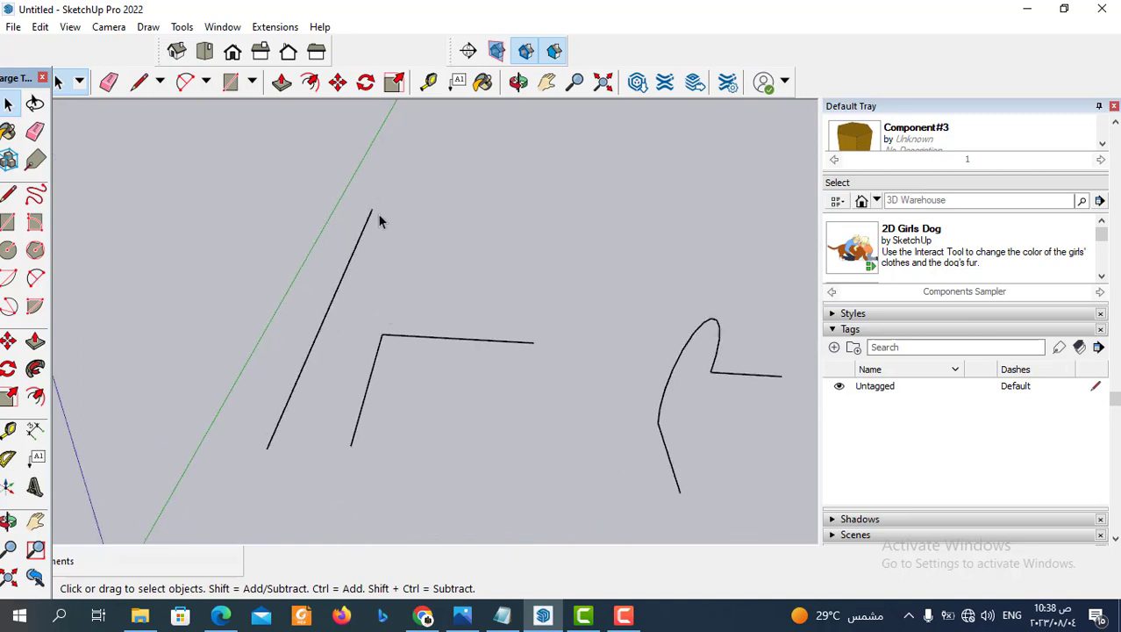
drag(381, 199, 296, 302)
shift+drag(299, 445, 254, 370)
Apply Weld Edges to the selected long diagonal line.
right_click(334, 294)
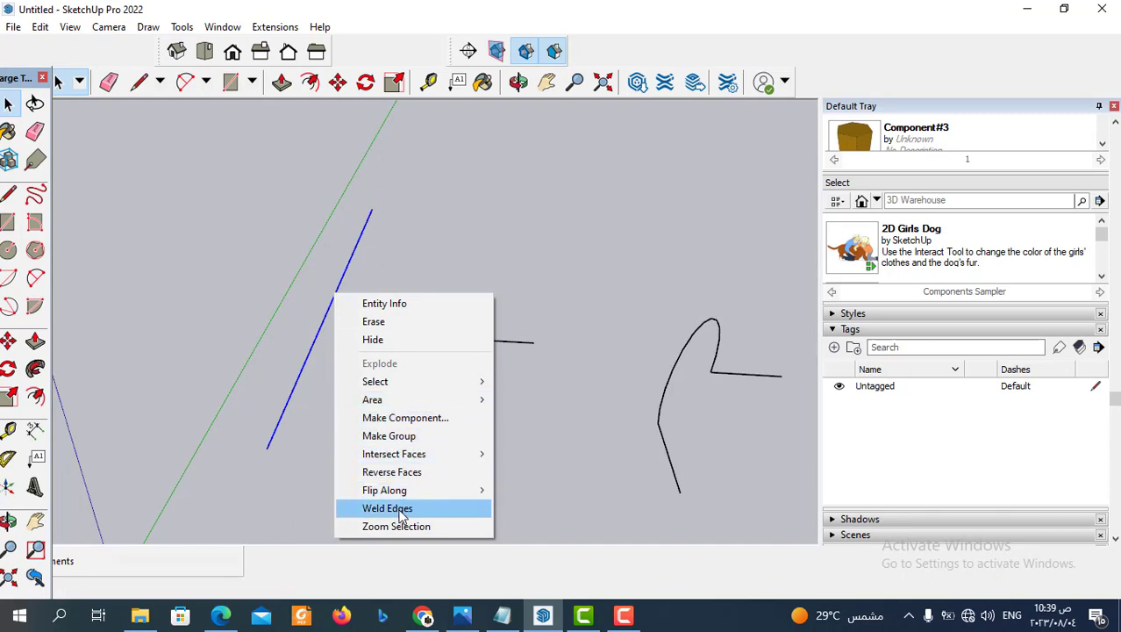
click(399, 511)
scroll(413, 441, down, 2)
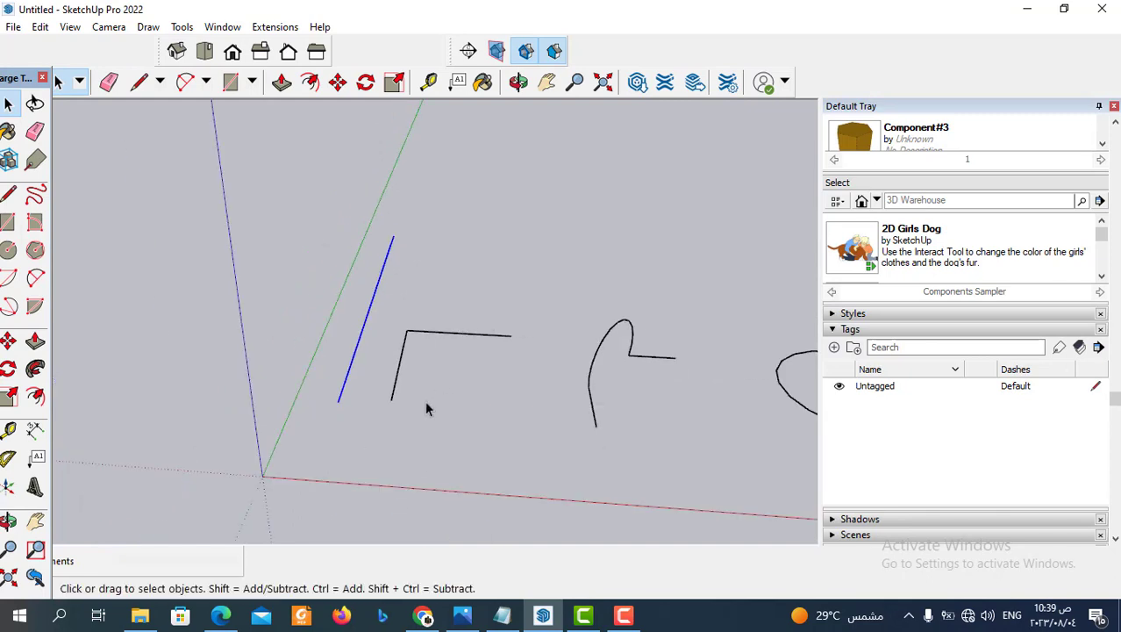
Reselect the diagonal line to confirm it now picks as a single edge.
click(423, 403)
scroll(423, 406, up, 1)
scroll(424, 406, up, 1)
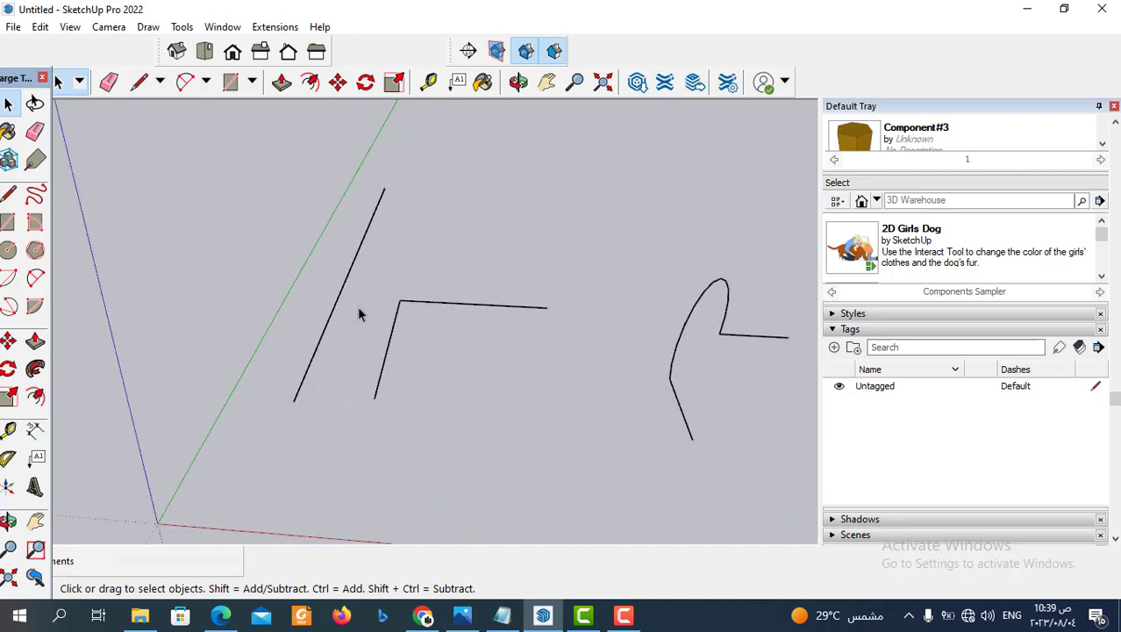
click(351, 275)
click(318, 431)
scroll(370, 382, down, 2)
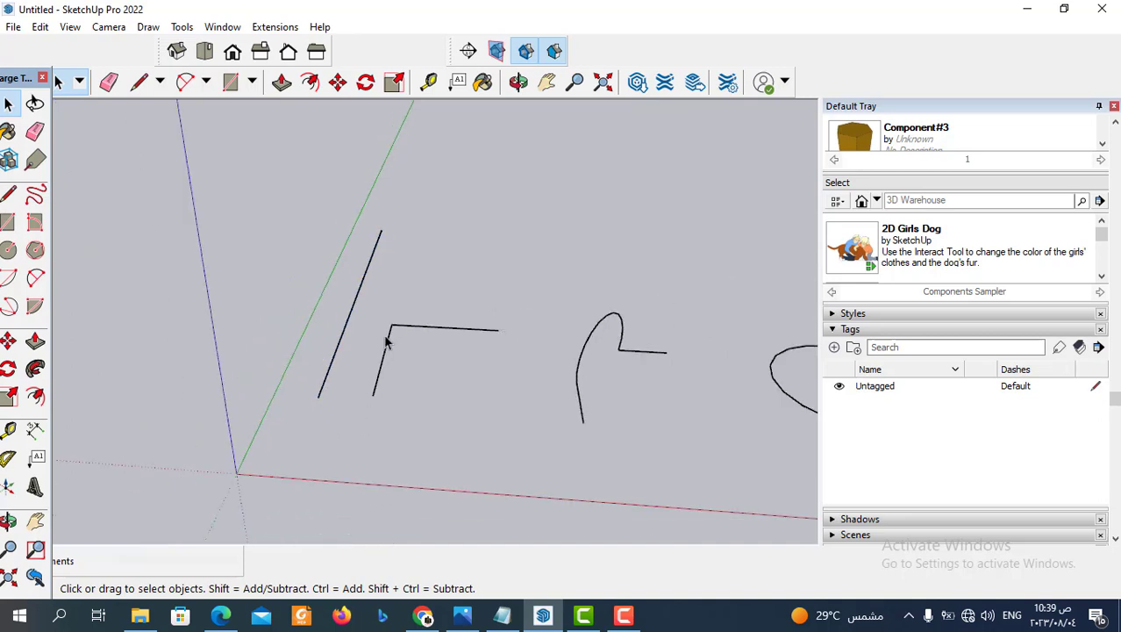
scroll(383, 350, up, 3)
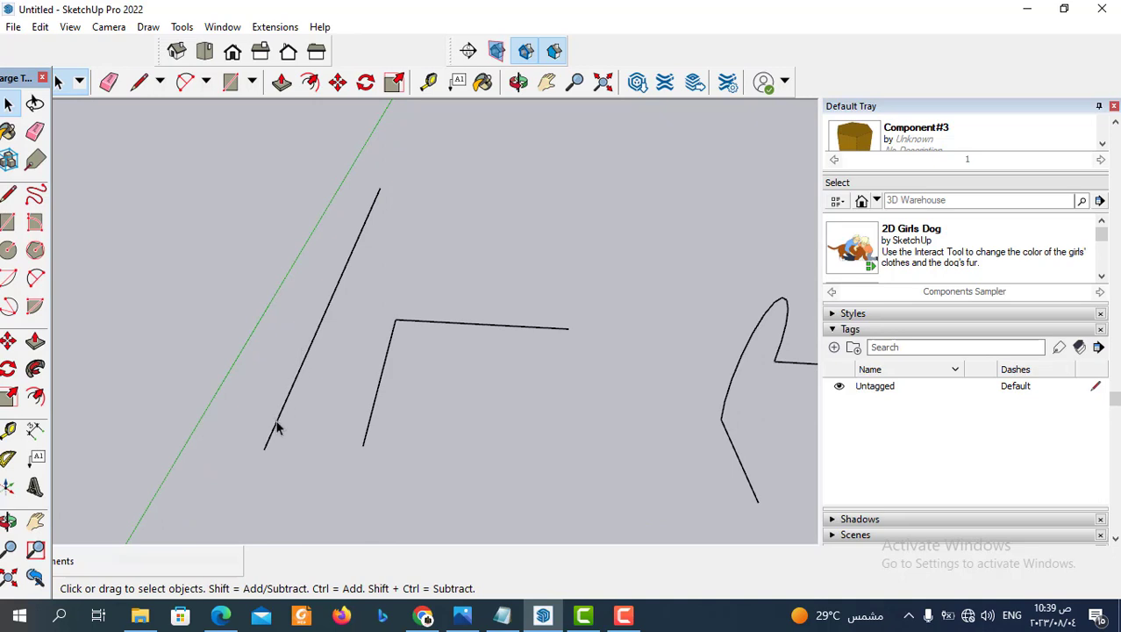
scroll(445, 398, down, 2)
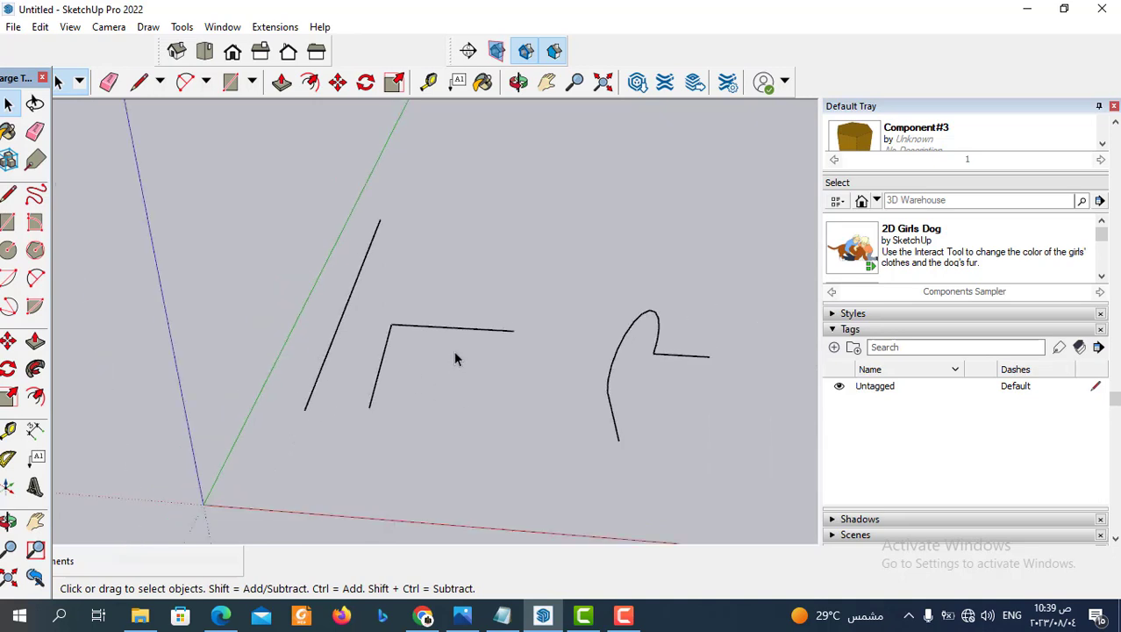
scroll(453, 364, up, 2)
scroll(448, 375, up, 1)
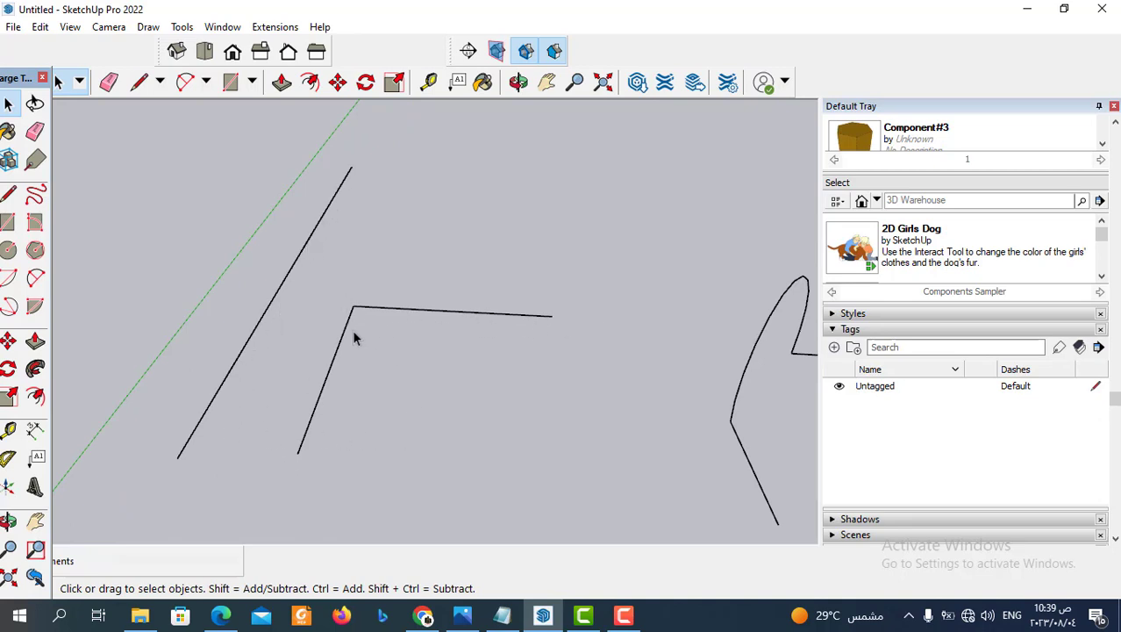
Window-select the horizontal and slanted edges of the L shape and apply Weld Edges.
click(467, 313)
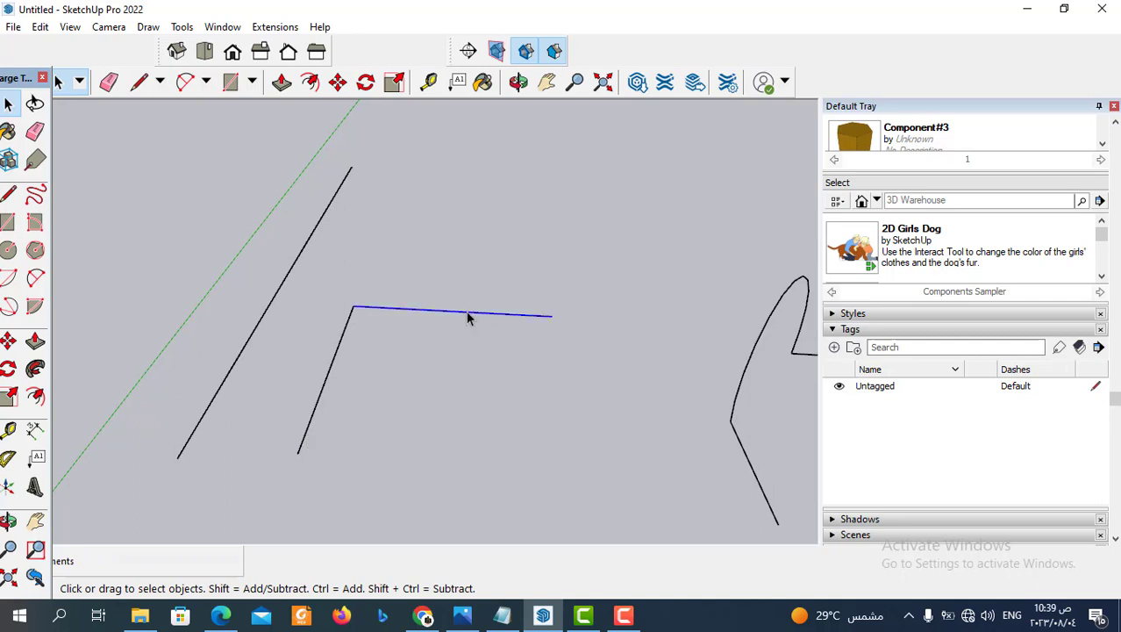
click(429, 389)
click(330, 370)
click(527, 375)
mouse_move(526, 376)
middle_down()
mouse_move(590, 312)
mouse_move(583, 294)
middle_up()
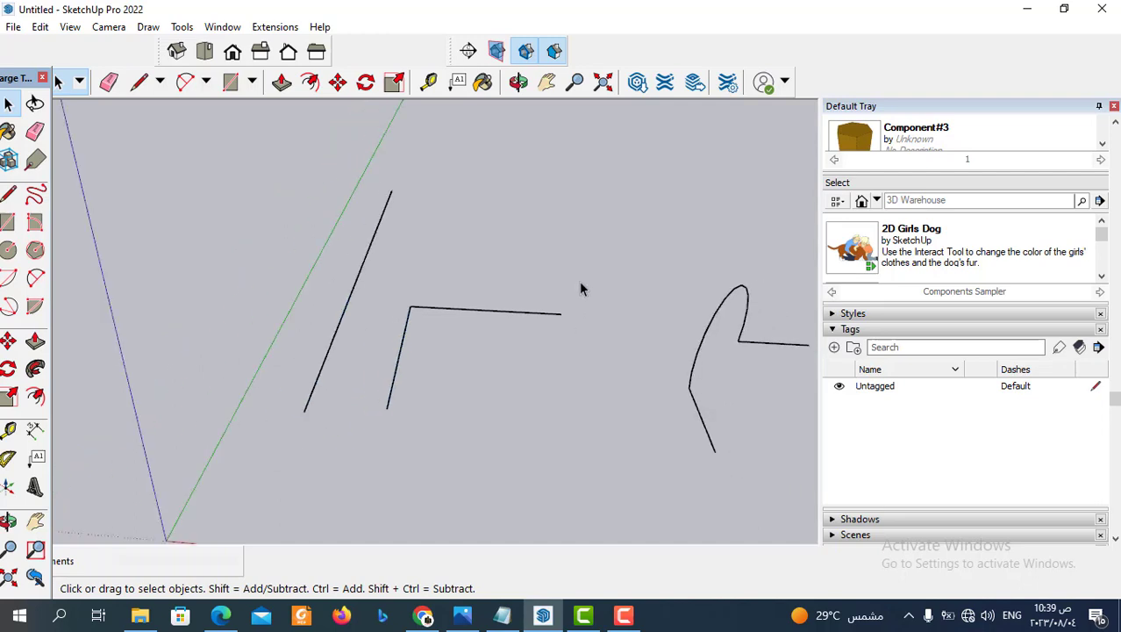
drag(581, 281, 400, 437)
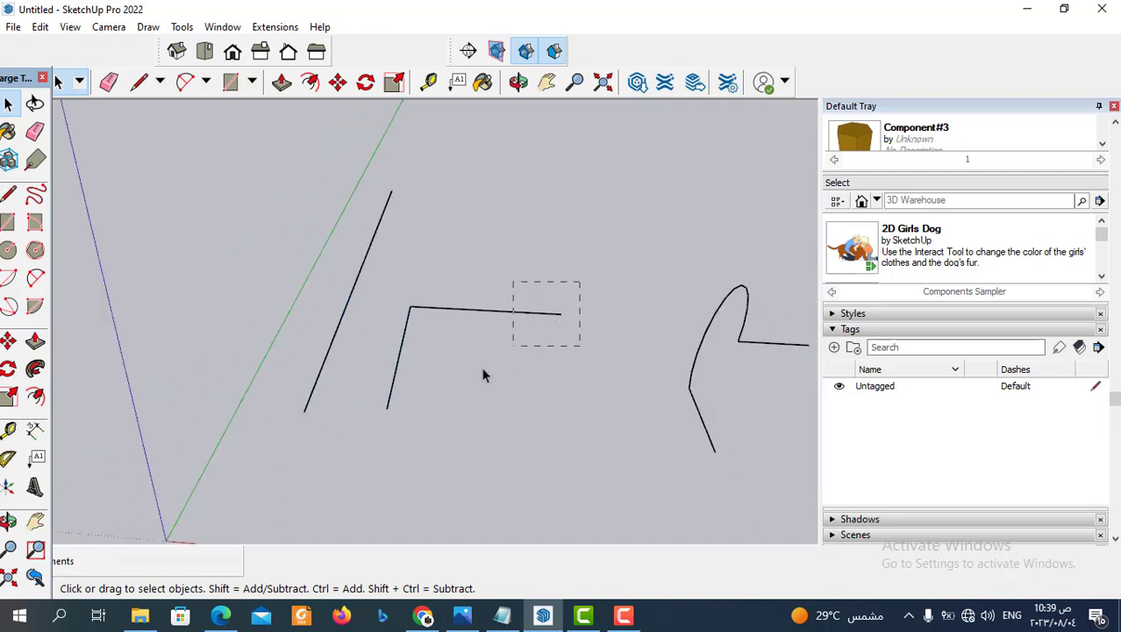
right_click(410, 315)
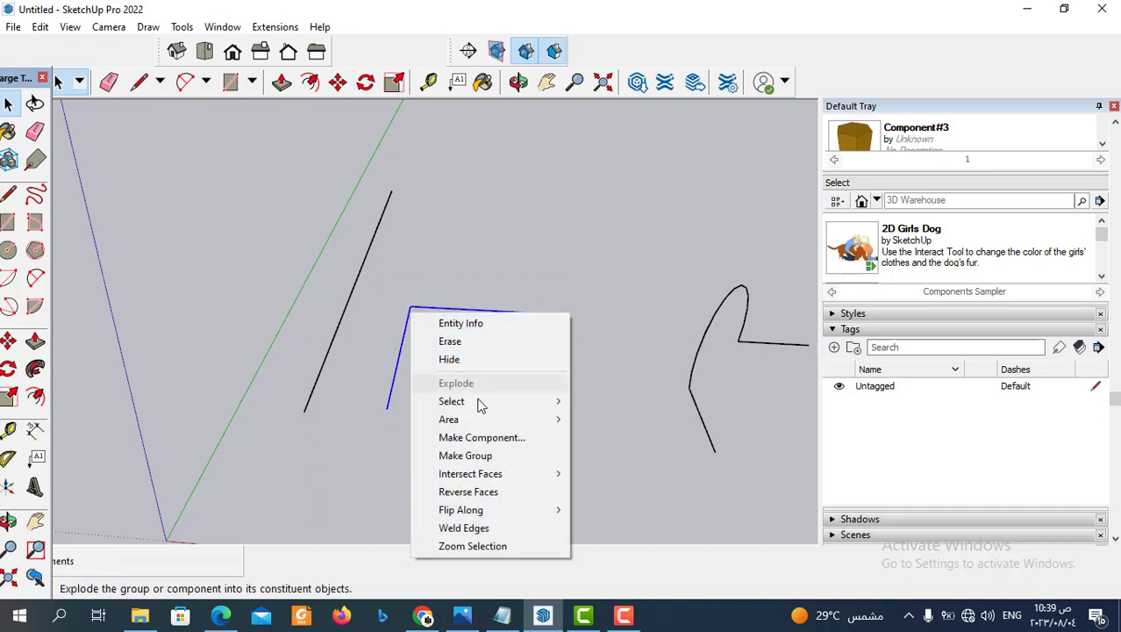
click(476, 536)
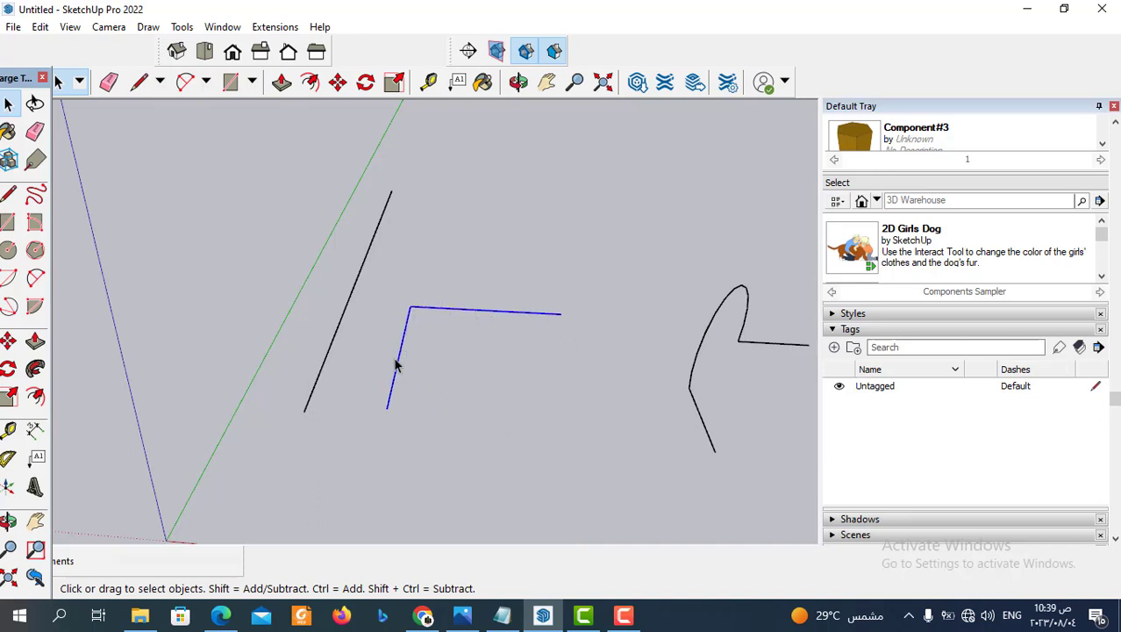
click(445, 399)
middle_drag(445, 399, 477, 351)
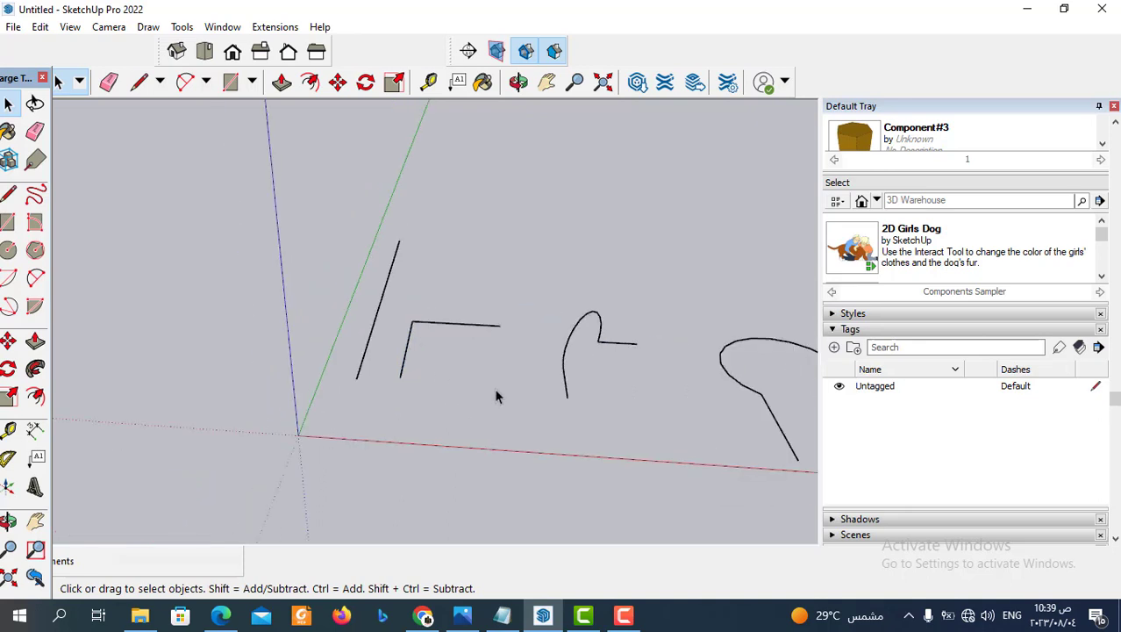
scroll(623, 369, up, 3)
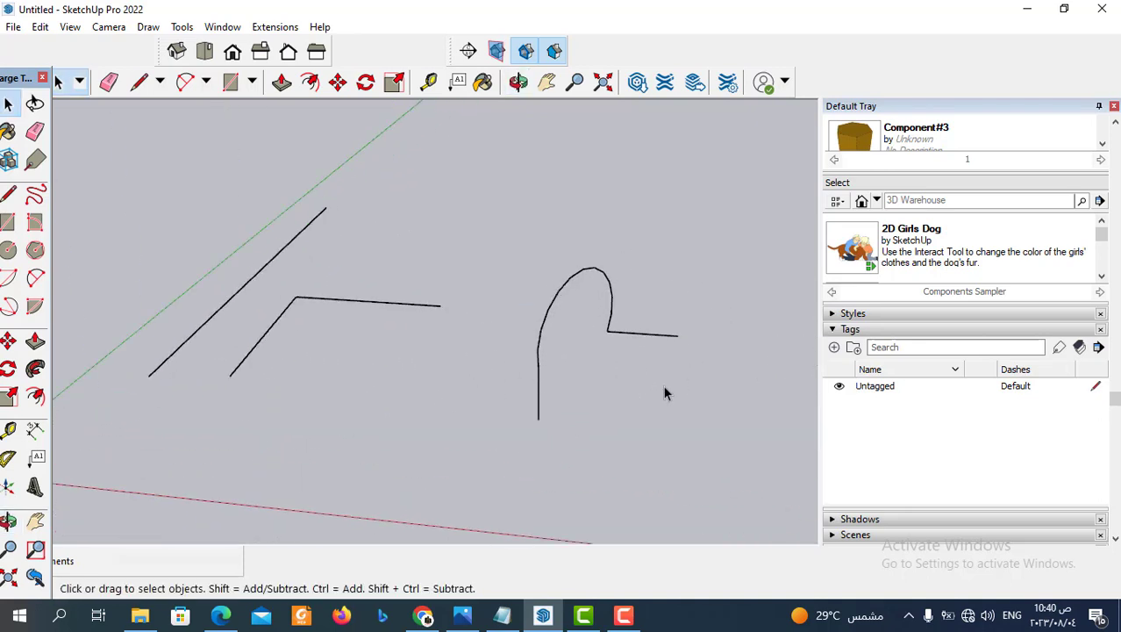
Window-select the arched curve profile and weld its edges into one curve.
middle_drag(664, 393, 671, 346)
scroll(526, 399, up, 2)
middle_drag(525, 405, 529, 379)
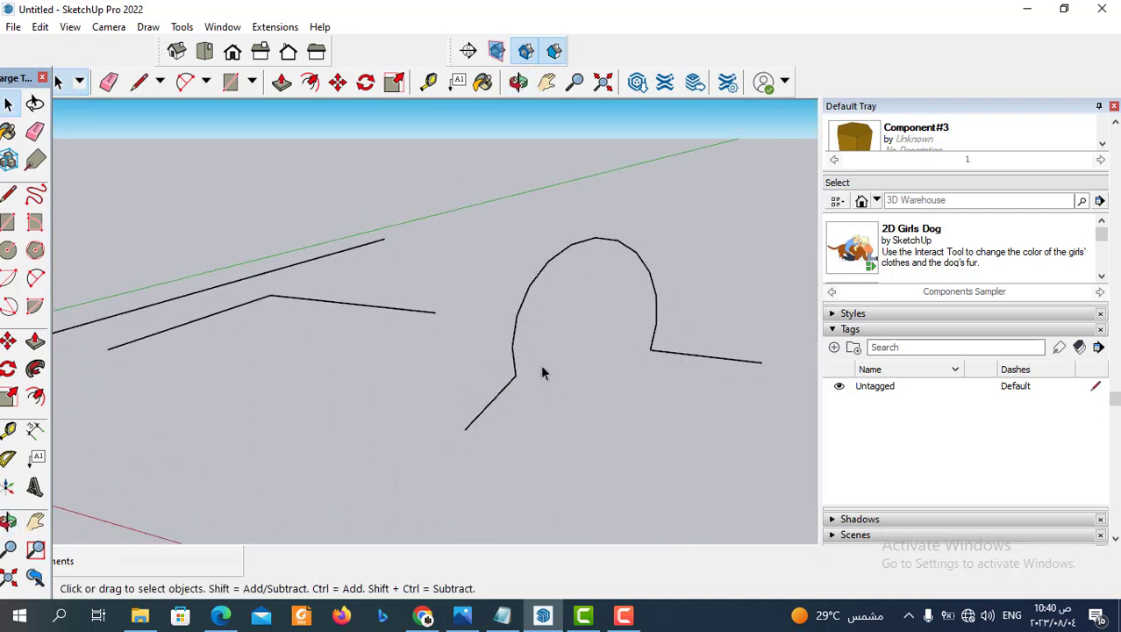
mouse_move(516, 243)
middle_down()
mouse_move(614, 338)
mouse_move(613, 380)
mouse_move(649, 247)
middle_up()
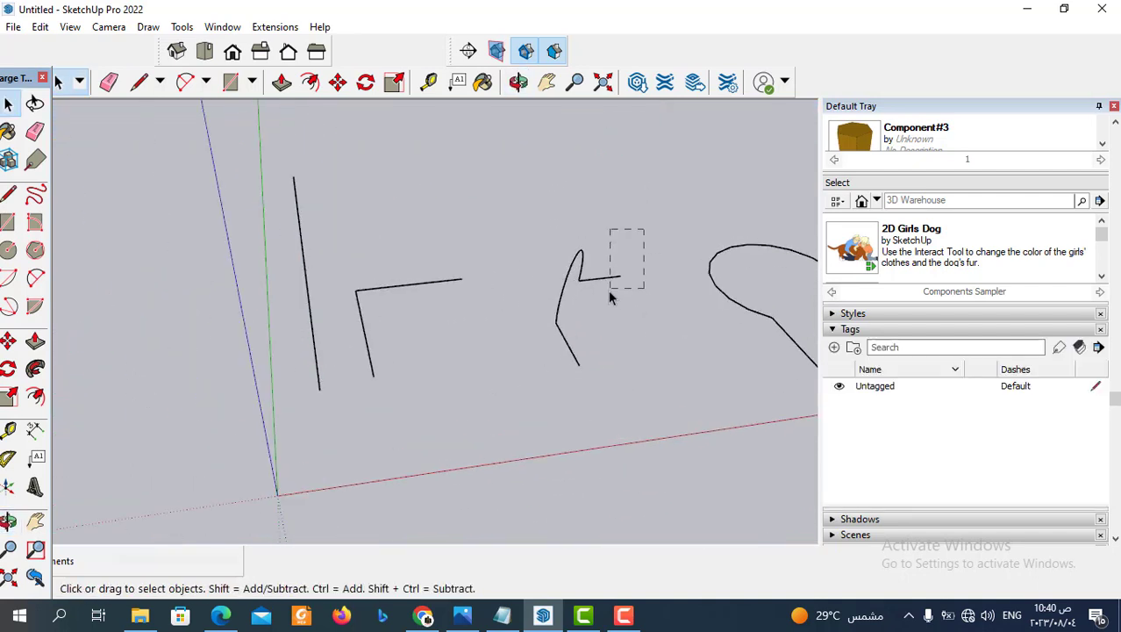
drag(611, 298, 527, 396)
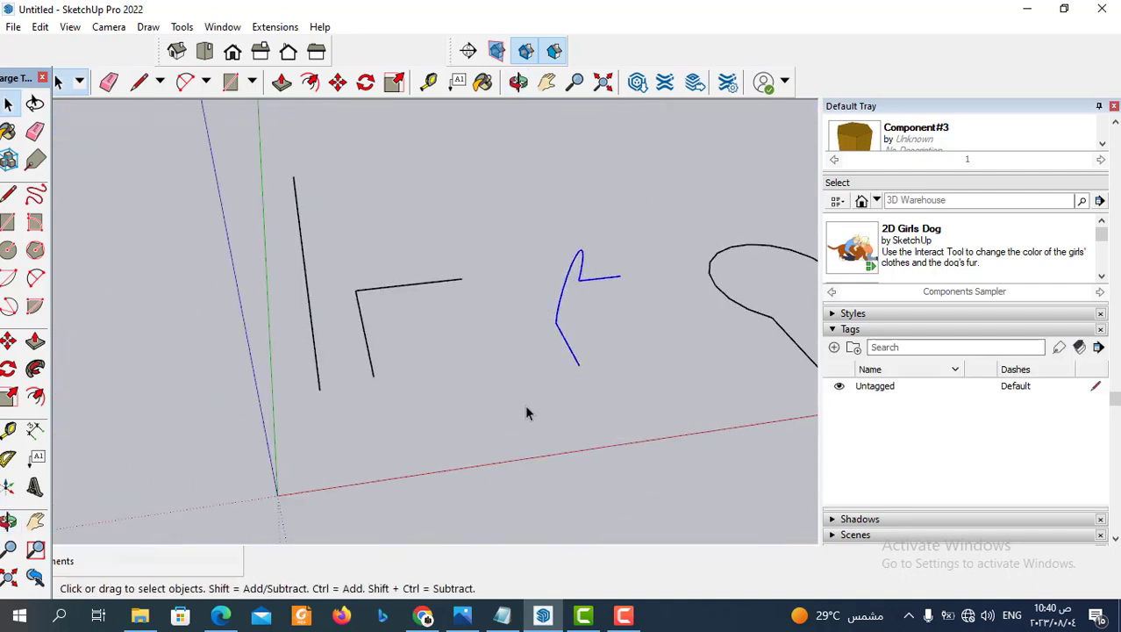
right_click(572, 350)
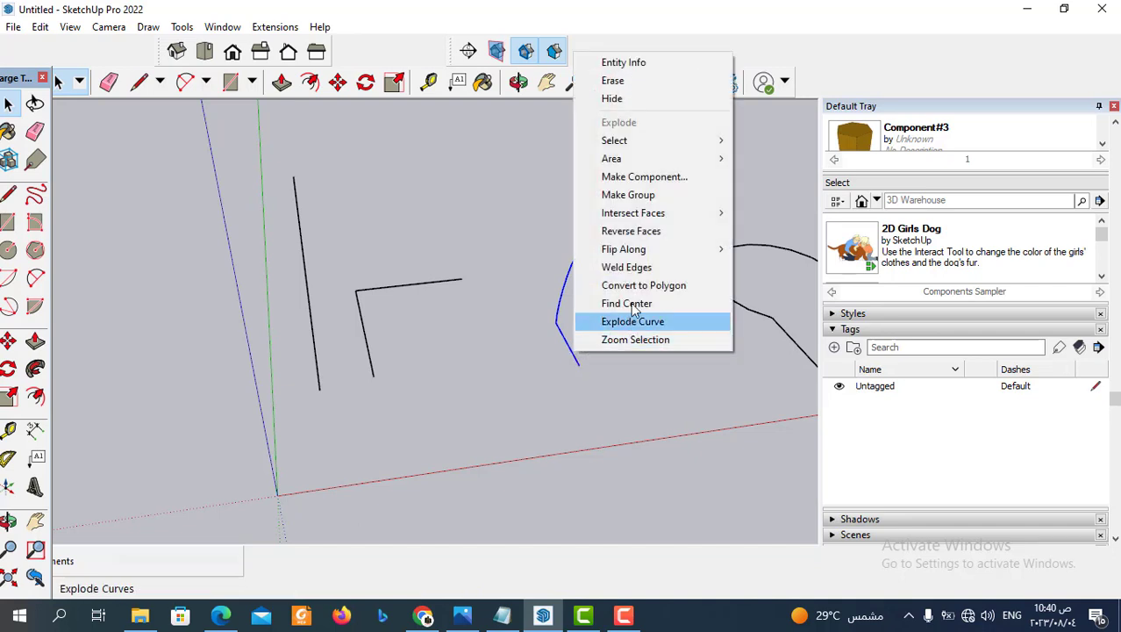
click(634, 268)
mouse_move(614, 356)
middle_down()
mouse_move(539, 379)
mouse_move(590, 401)
middle_up()
click(589, 403)
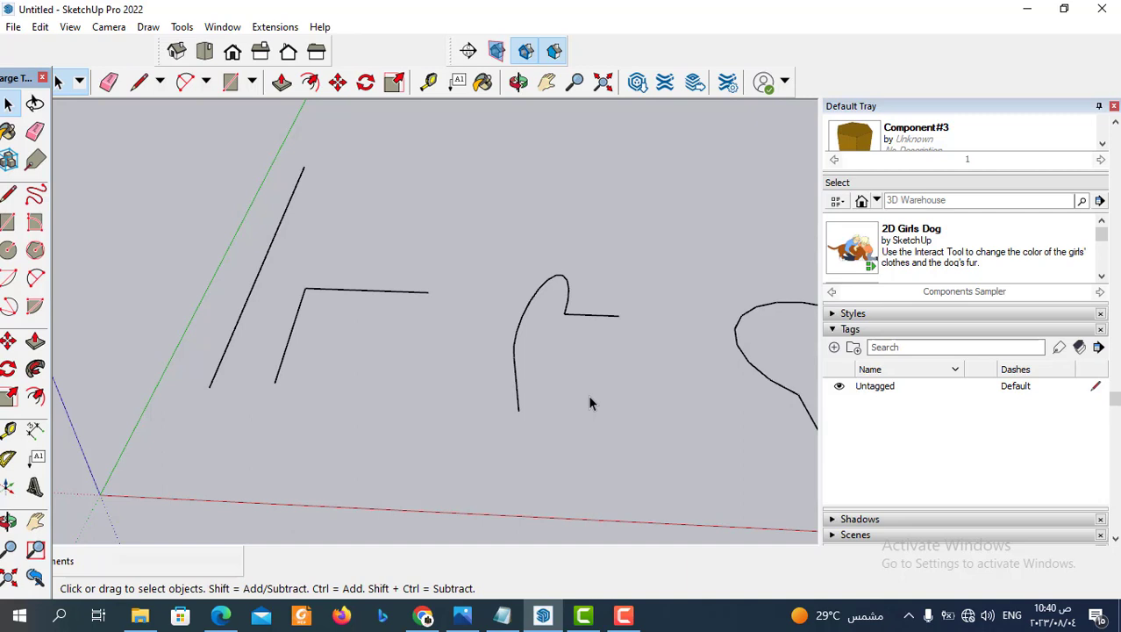
Window-select the bulb-shaped sketch with its long tail and apply Weld Edges.
mouse_move(589, 396)
middle_down()
mouse_move(431, 393)
mouse_move(616, 398)
middle_up()
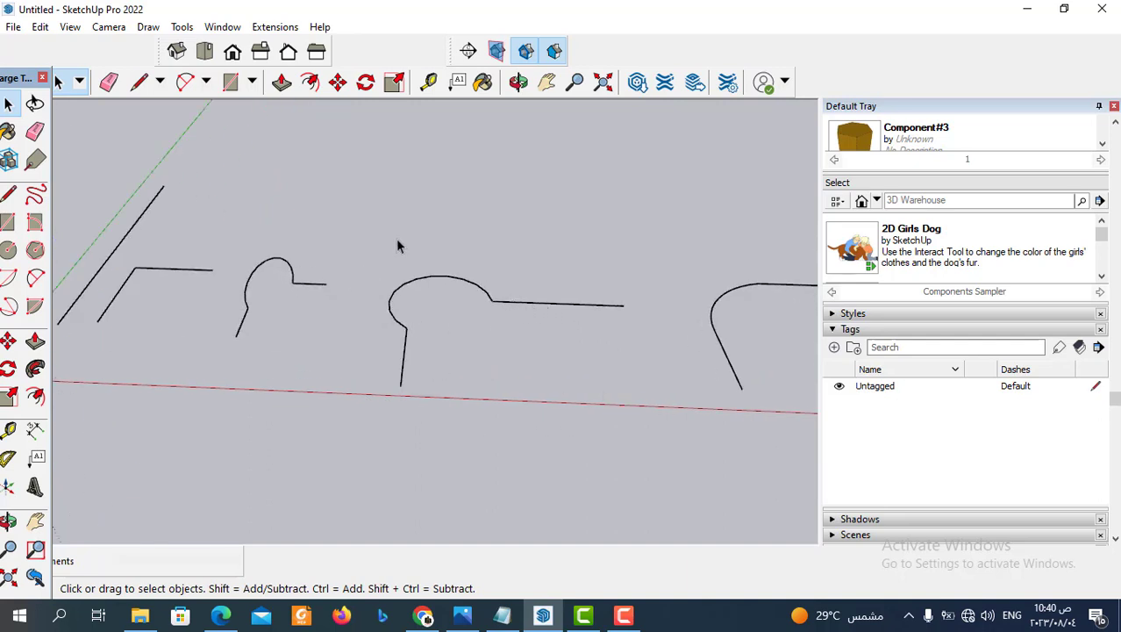
mouse_move(523, 346)
middle_down()
mouse_move(398, 307)
mouse_move(470, 330)
mouse_move(346, 328)
middle_up()
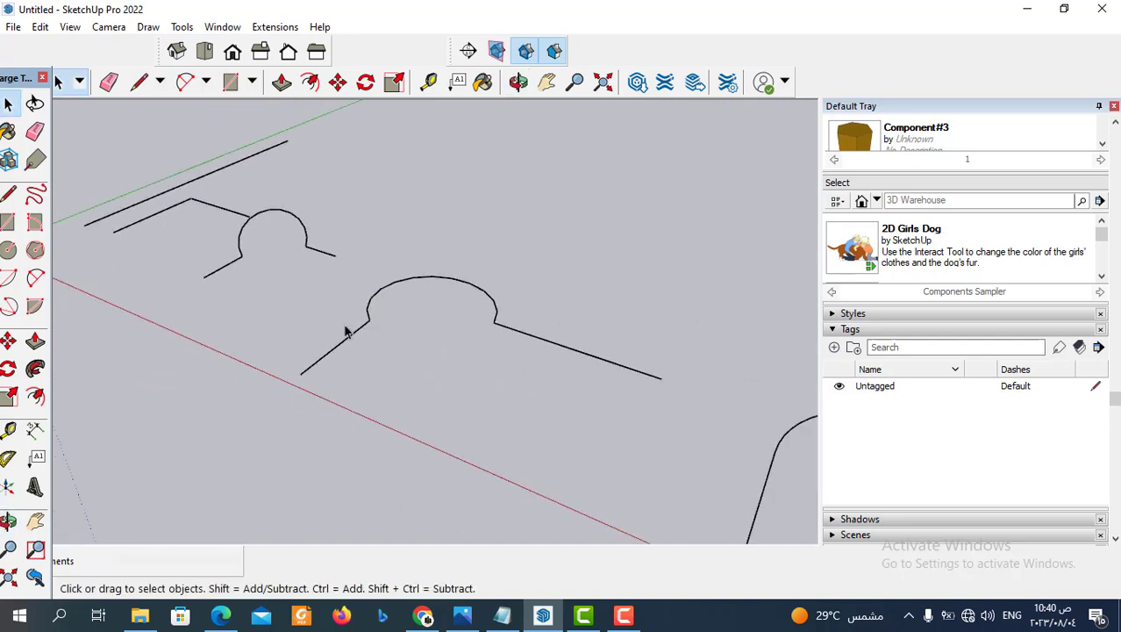
mouse_move(591, 408)
middle_down()
mouse_move(424, 416)
mouse_move(666, 293)
middle_up()
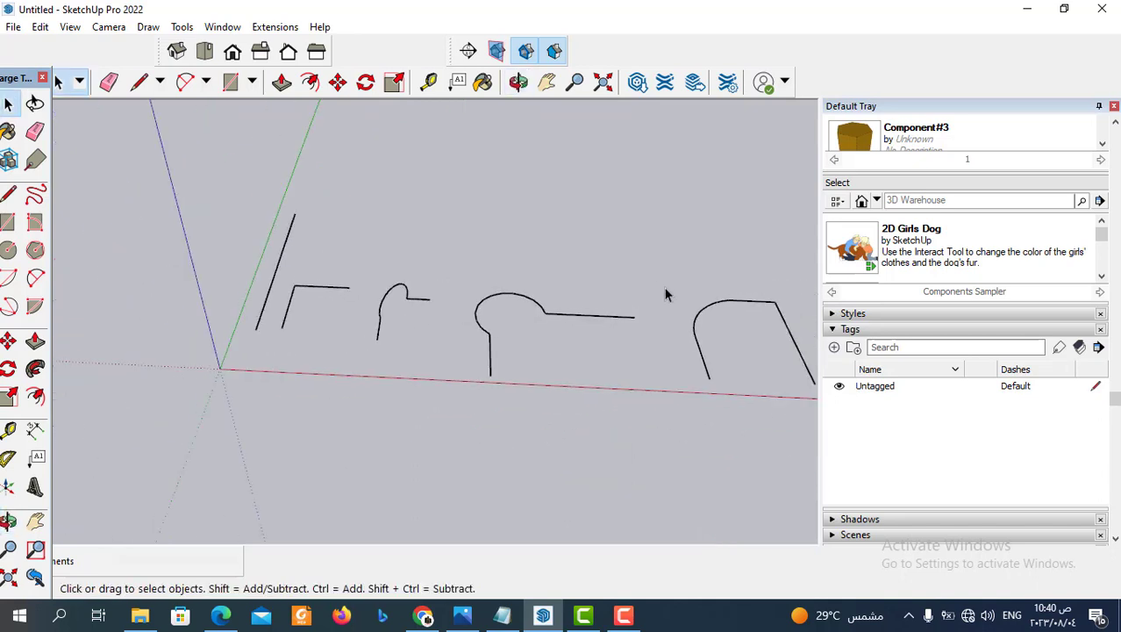
drag(649, 281, 467, 419)
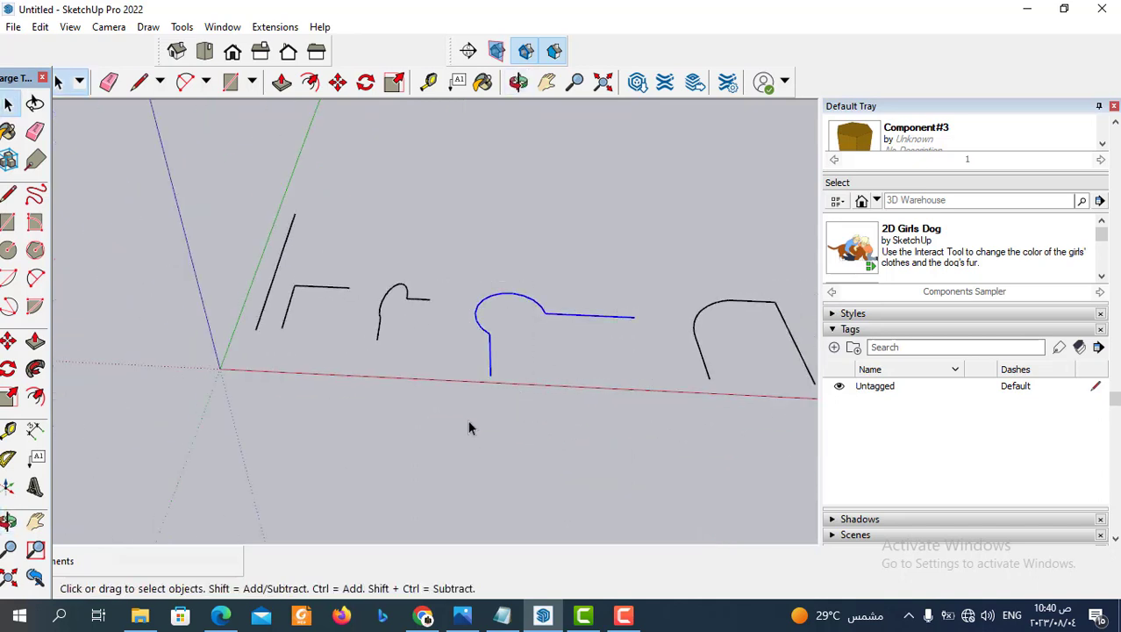
right_click(489, 349)
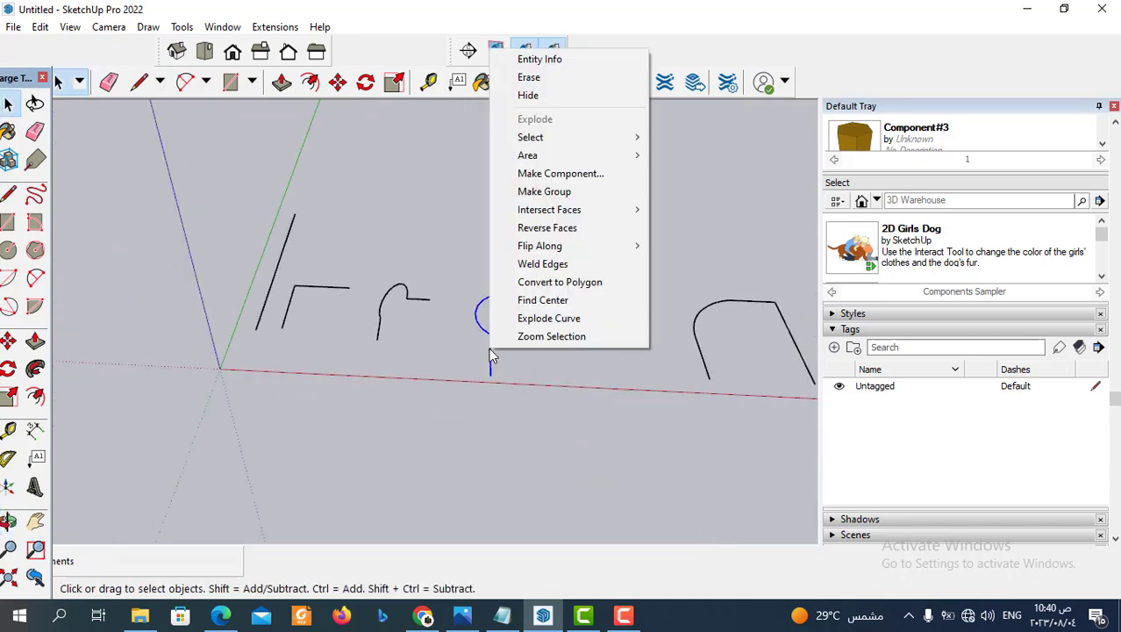
click(537, 263)
click(576, 359)
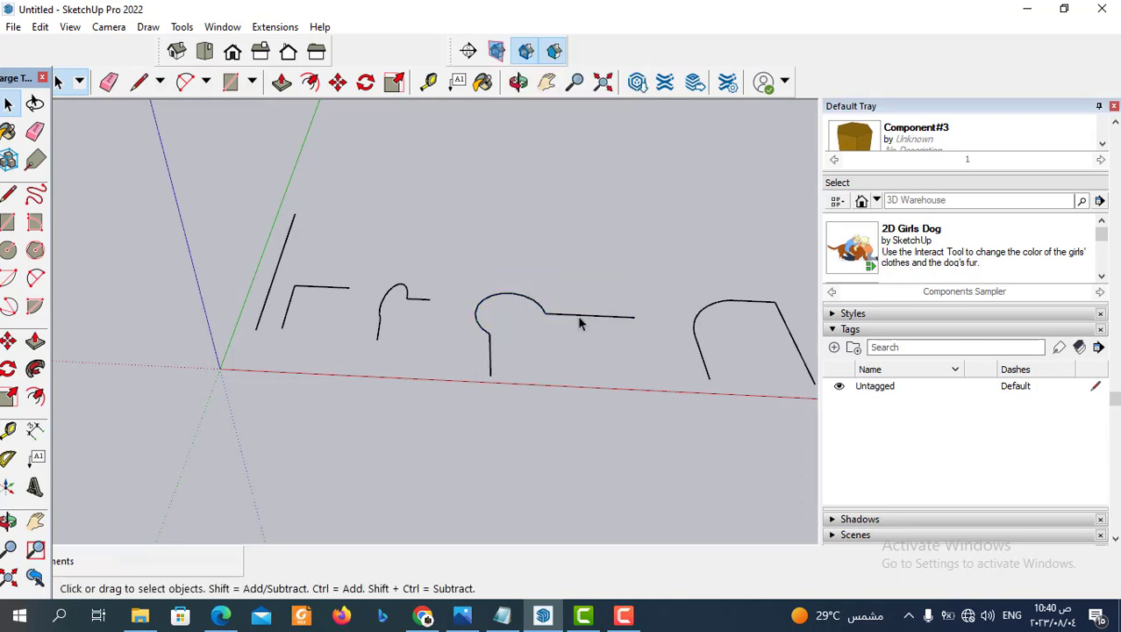
Click the bulb curve to confirm it now selects as one piece.
click(579, 324)
scroll(569, 424, down, 2)
scroll(483, 363, down, 2)
scroll(526, 369, up, 2)
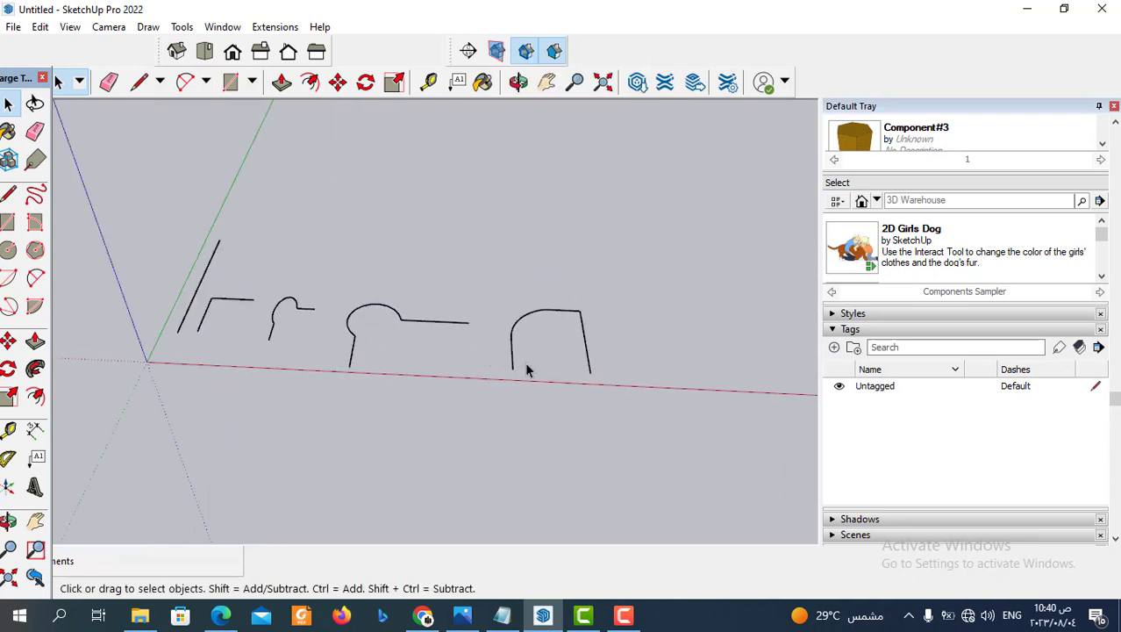
scroll(527, 367, up, 1)
scroll(525, 365, up, 1)
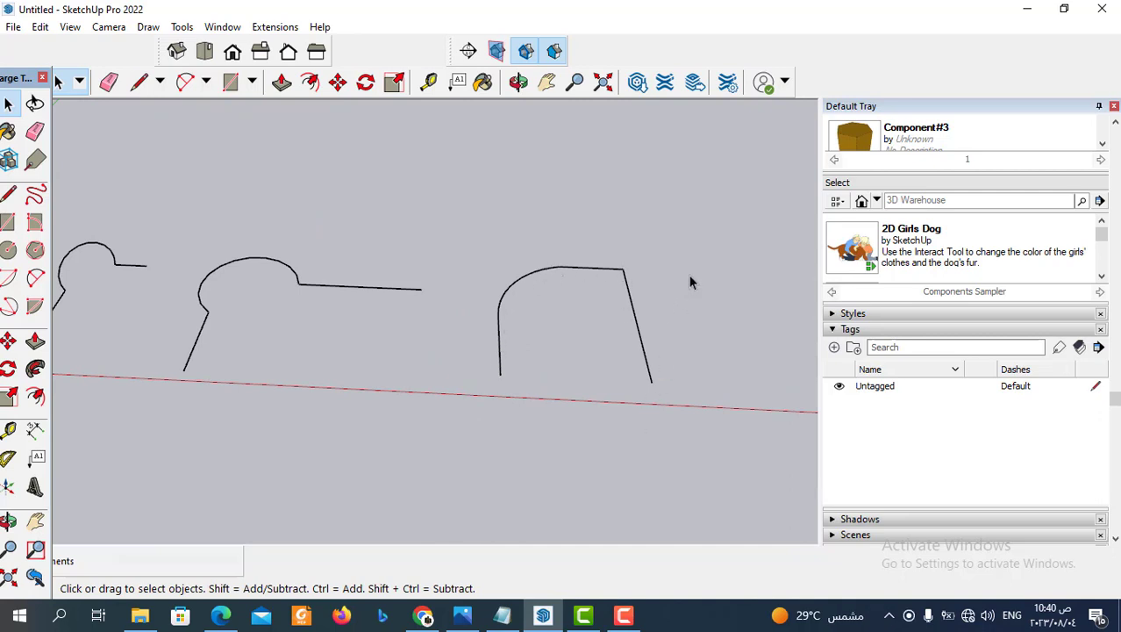
Crossing-select the right-hand arch sketch with its slanted leg and apply Weld Edges.
drag(693, 211, 480, 419)
right_click(518, 288)
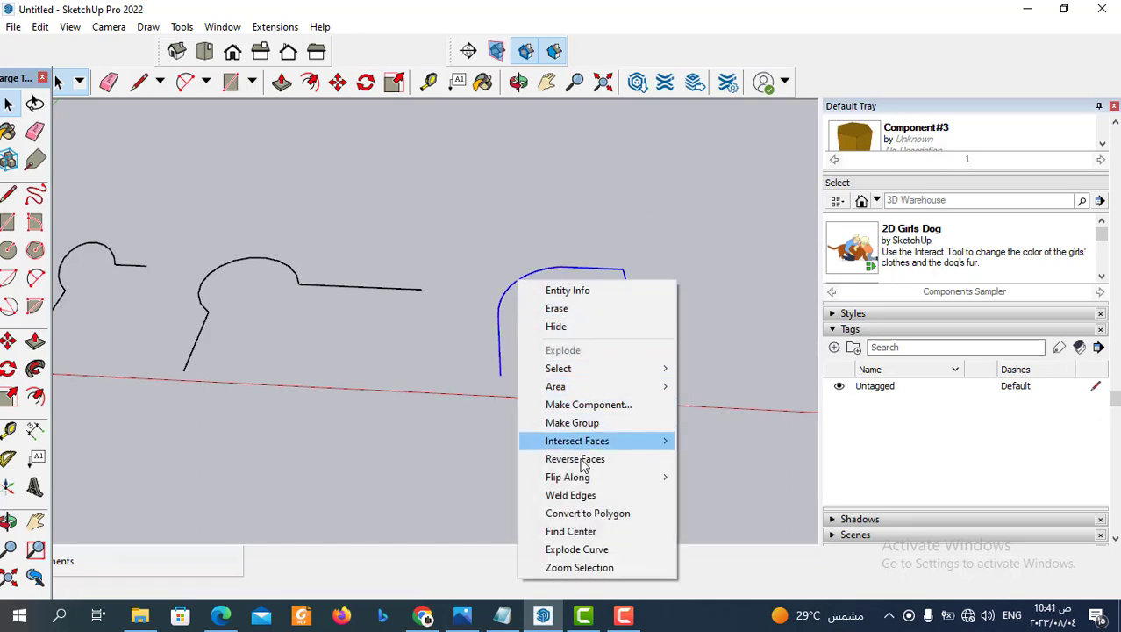
click(580, 496)
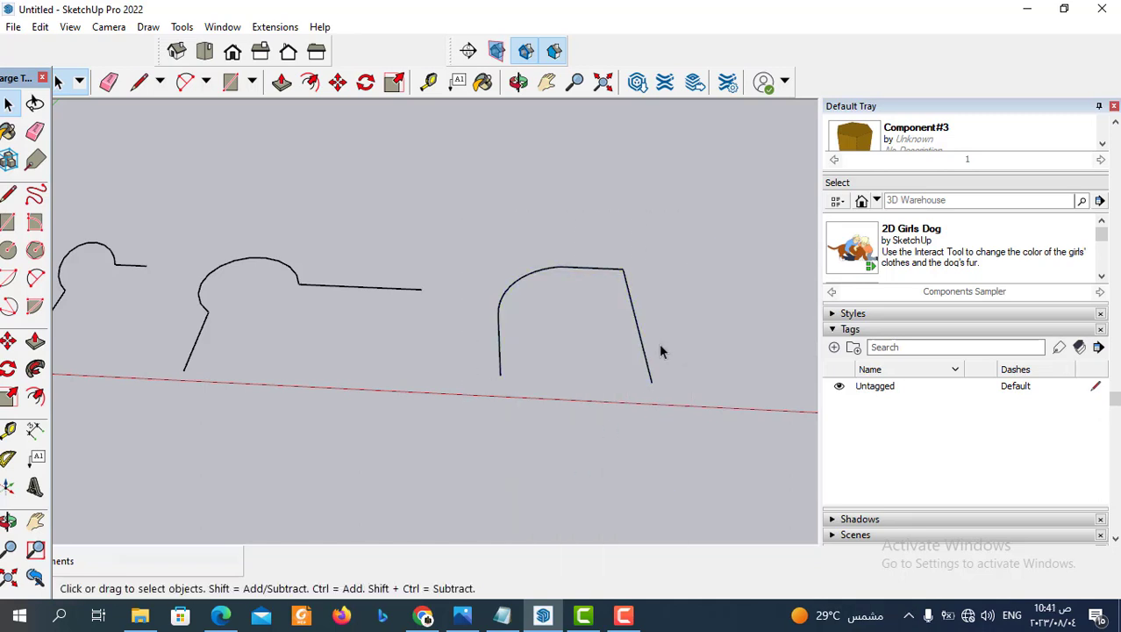
middle_drag(645, 346, 612, 409)
click(535, 360)
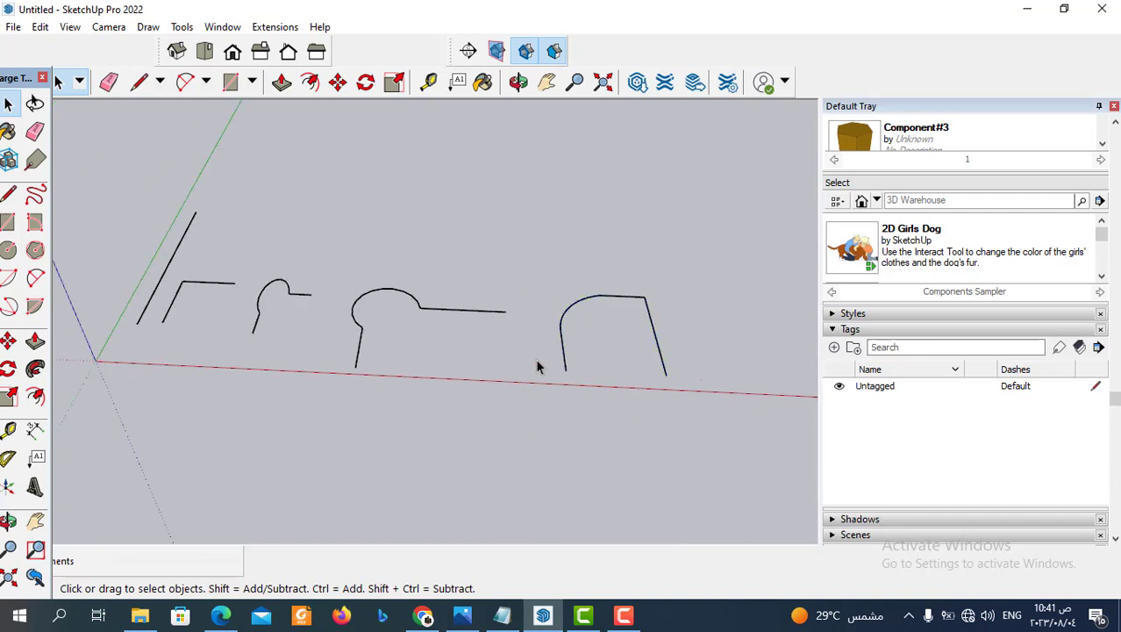
mouse_move(535, 359)
middle_down()
mouse_move(316, 400)
mouse_move(382, 391)
mouse_move(472, 340)
middle_up()
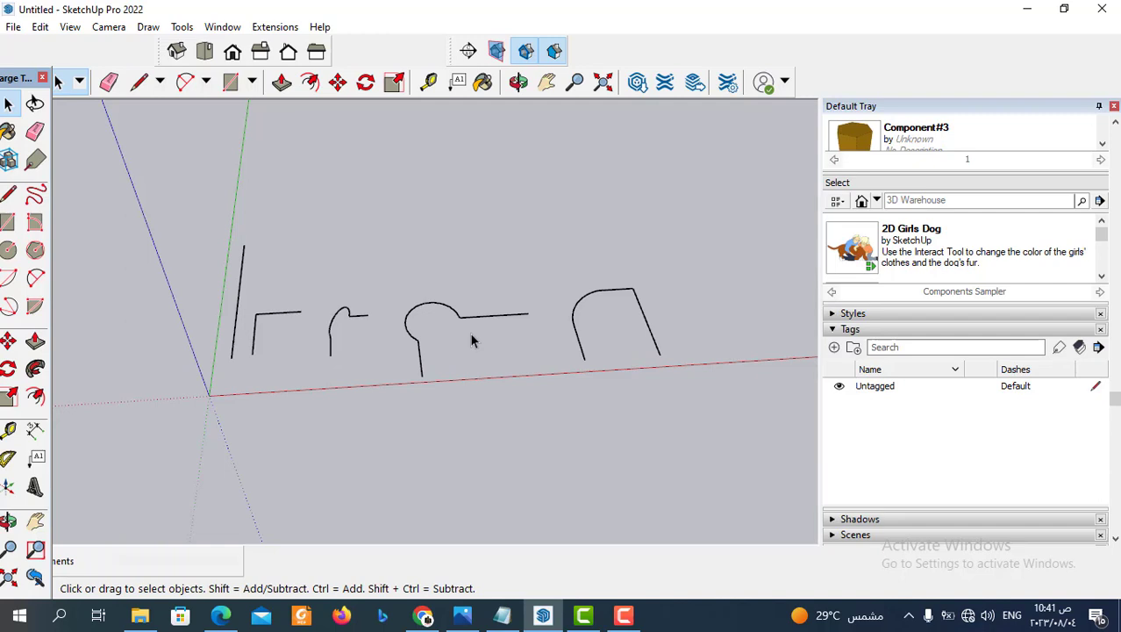
middle_drag(471, 340, 522, 392)
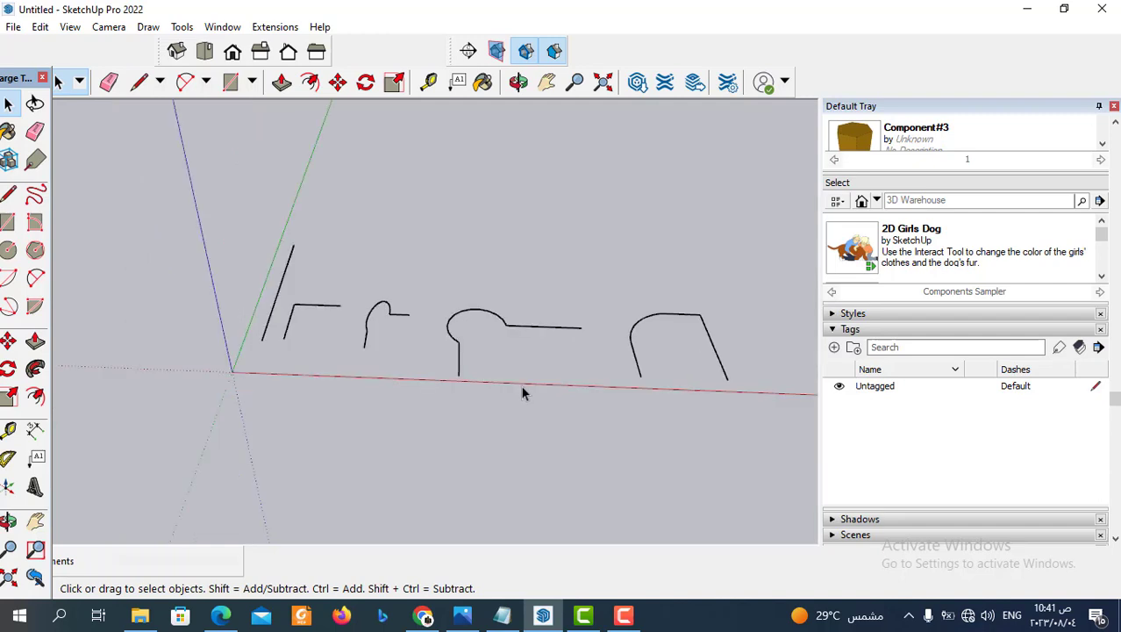
mouse_move(522, 387)
middle_down()
mouse_move(400, 309)
mouse_move(387, 316)
mouse_move(571, 315)
middle_up()
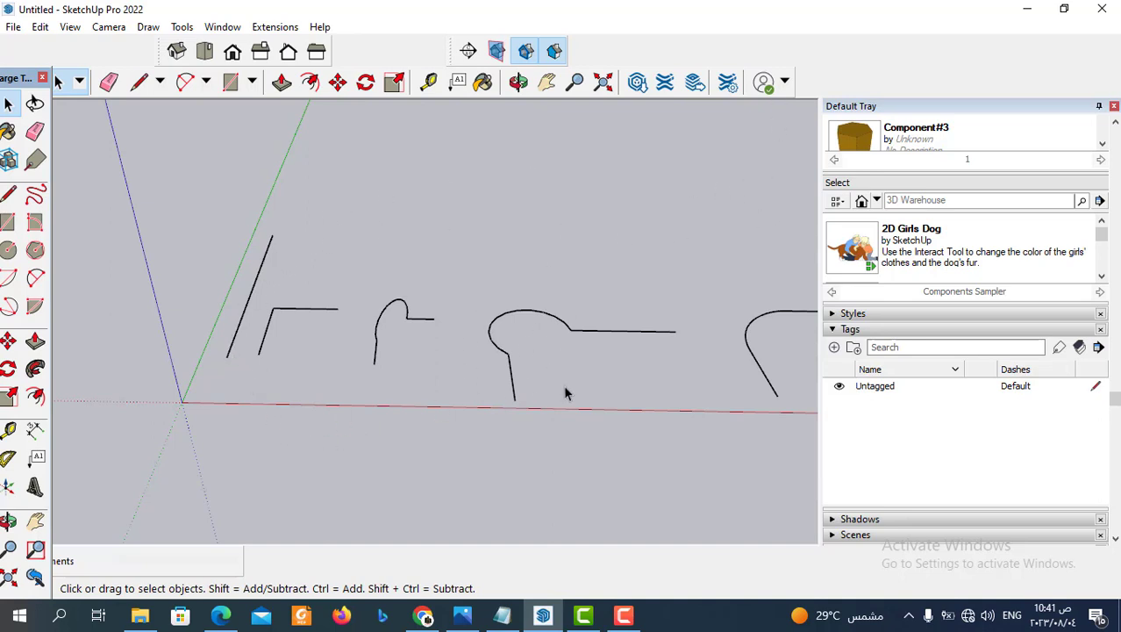
mouse_move(563, 387)
middle_down()
mouse_move(515, 448)
mouse_move(451, 409)
mouse_move(439, 361)
mouse_move(430, 382)
middle_up()
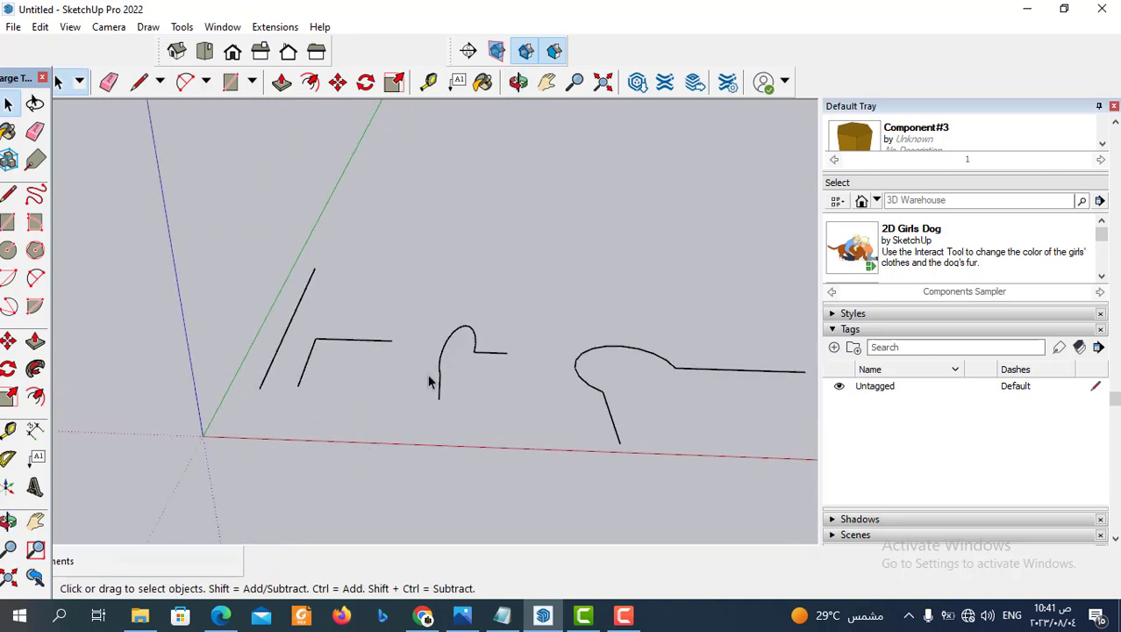
mouse_move(466, 397)
middle_down()
mouse_move(368, 439)
mouse_move(433, 393)
mouse_move(398, 328)
mouse_move(346, 383)
middle_up()
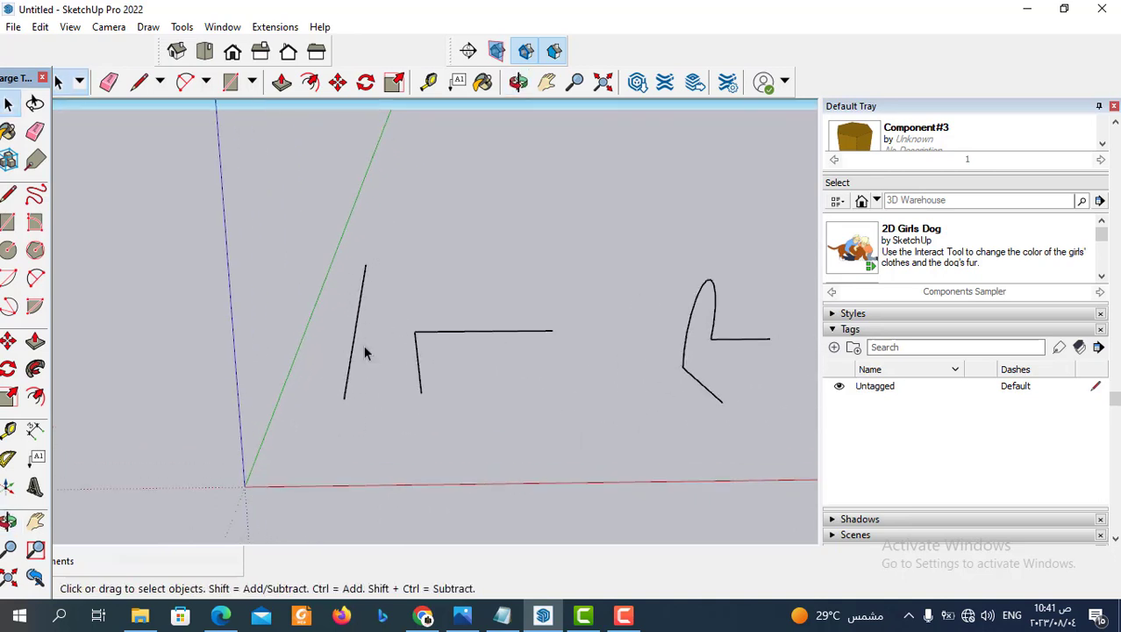
scroll(349, 402, up, 2)
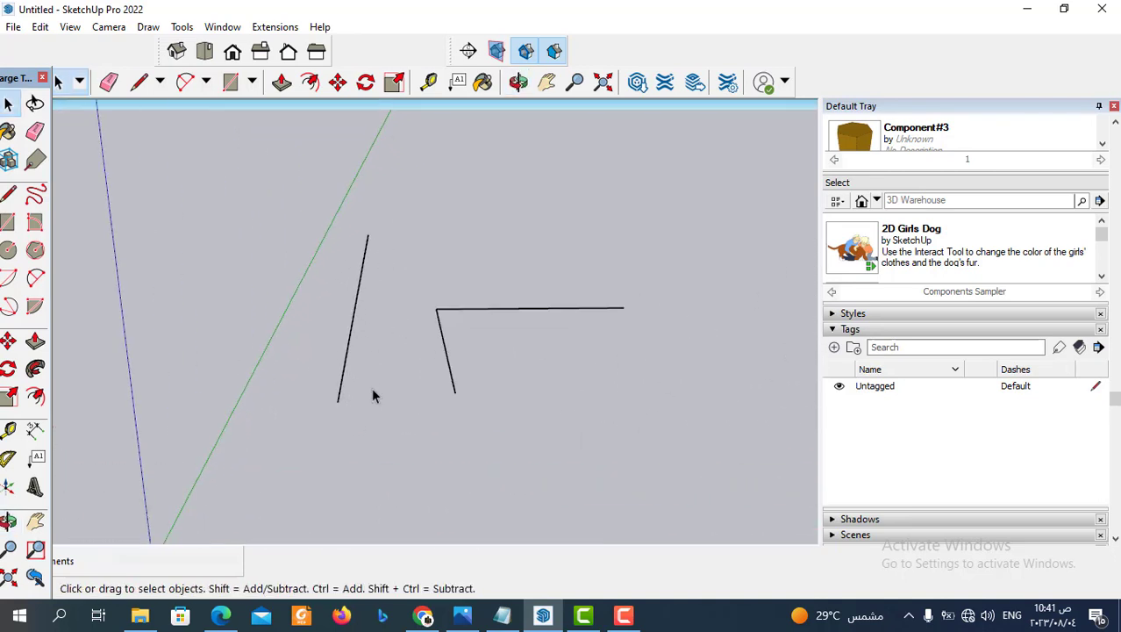
Draw a small rectangle at the long line's lower end, then select the line as the path.
middle_drag(265, 230, 530, 425)
key(r)
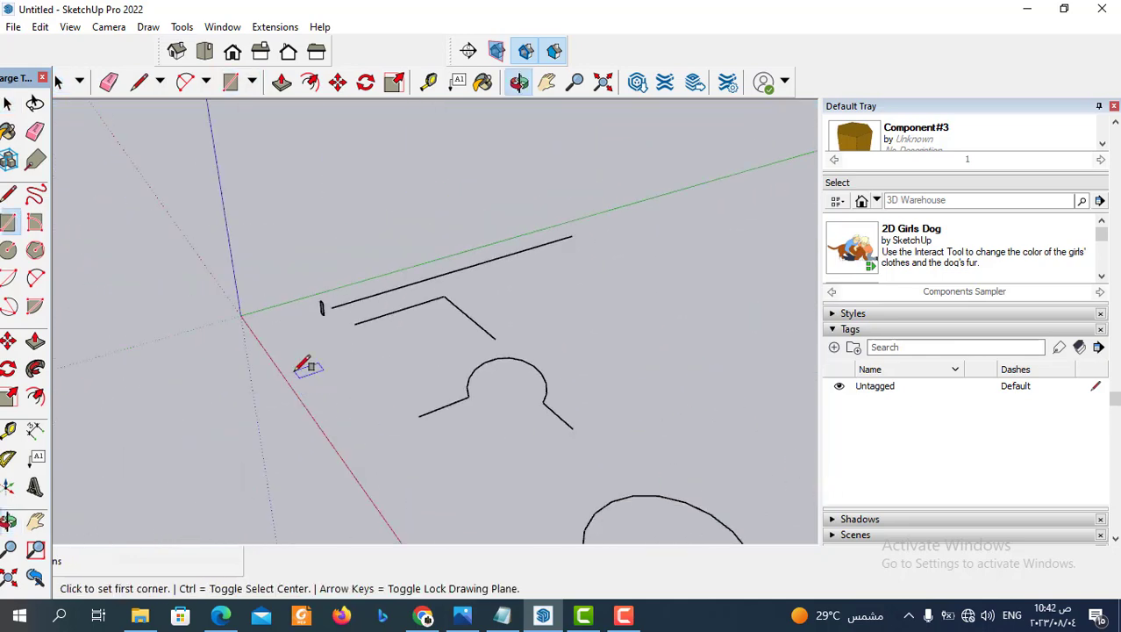
middle_drag(302, 367, 295, 420)
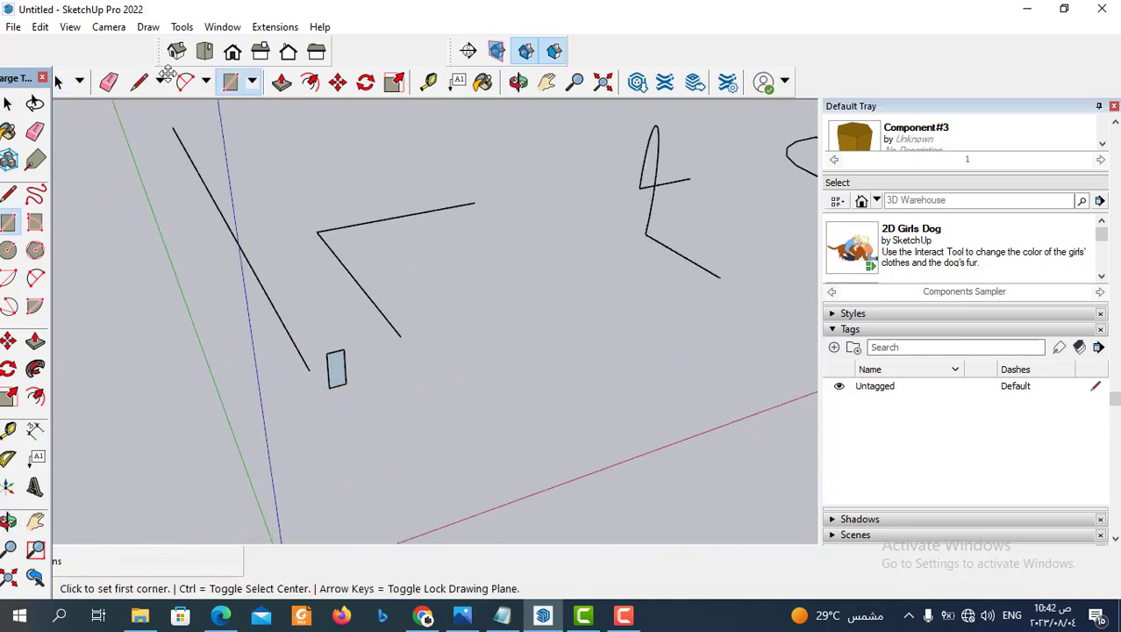
scroll(438, 437, down, 2)
click(7, 103)
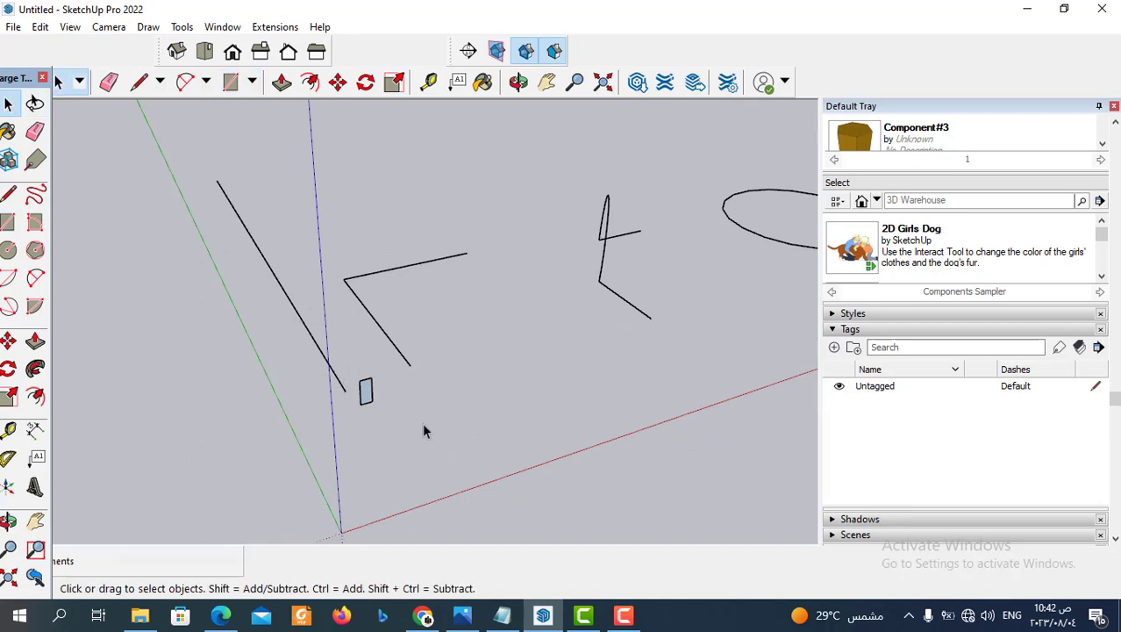
click(308, 342)
Use Follow Me to sweep the small rectangle along the long line into a square bar.
click(35, 369)
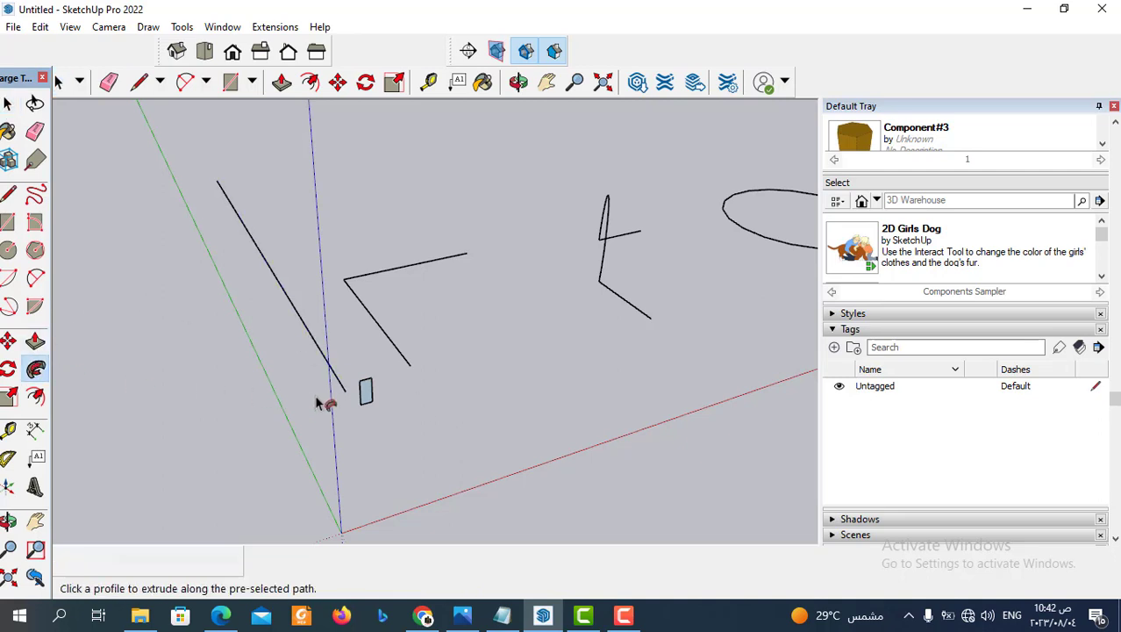
click(365, 394)
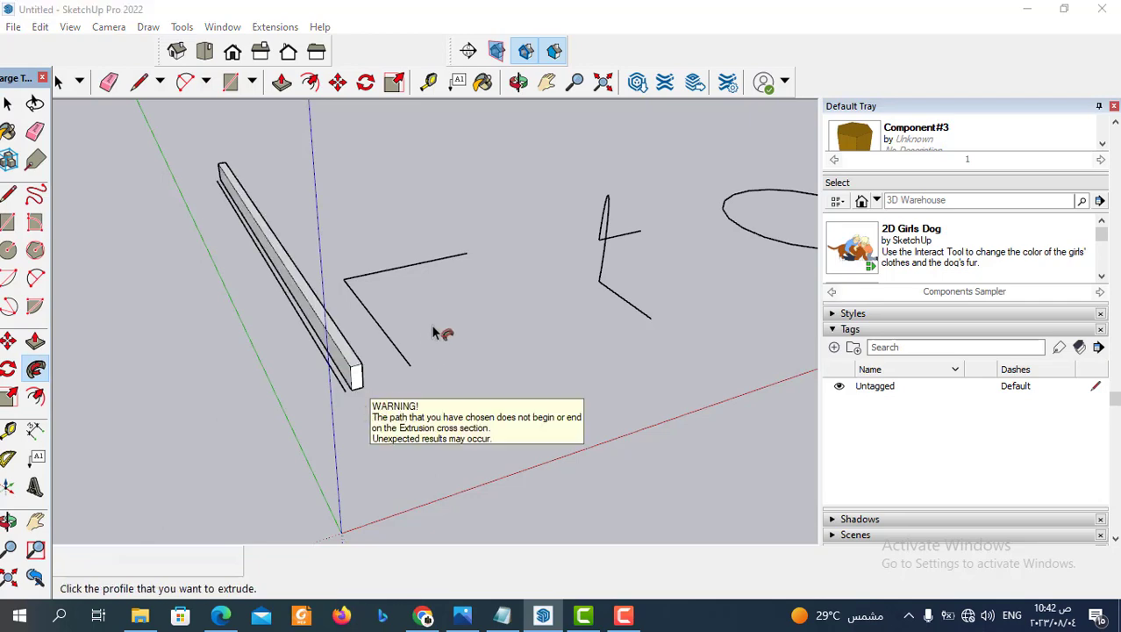
mouse_move(362, 370)
middle_down()
mouse_move(425, 294)
mouse_move(386, 342)
mouse_move(410, 409)
mouse_move(388, 395)
mouse_move(417, 402)
mouse_move(280, 395)
mouse_move(579, 411)
middle_up()
scroll(386, 342, up, 2)
key(space)
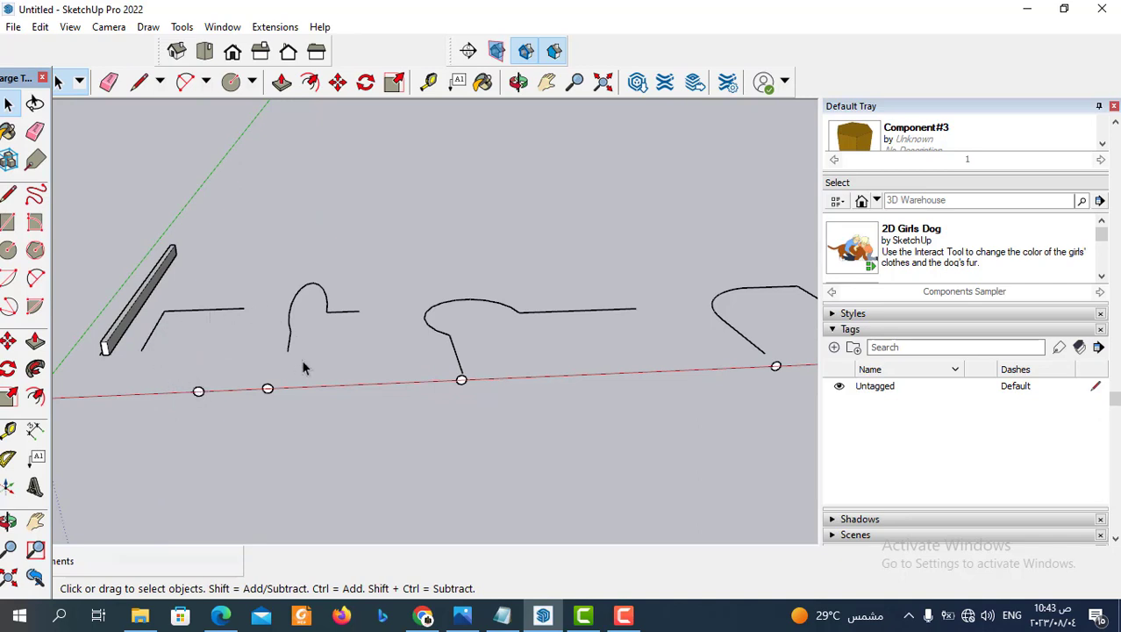
Select the angled L-shaped line and Follow Me the small circle along it into an elbow pipe.
click(206, 309)
click(35, 369)
click(199, 391)
click(199, 393)
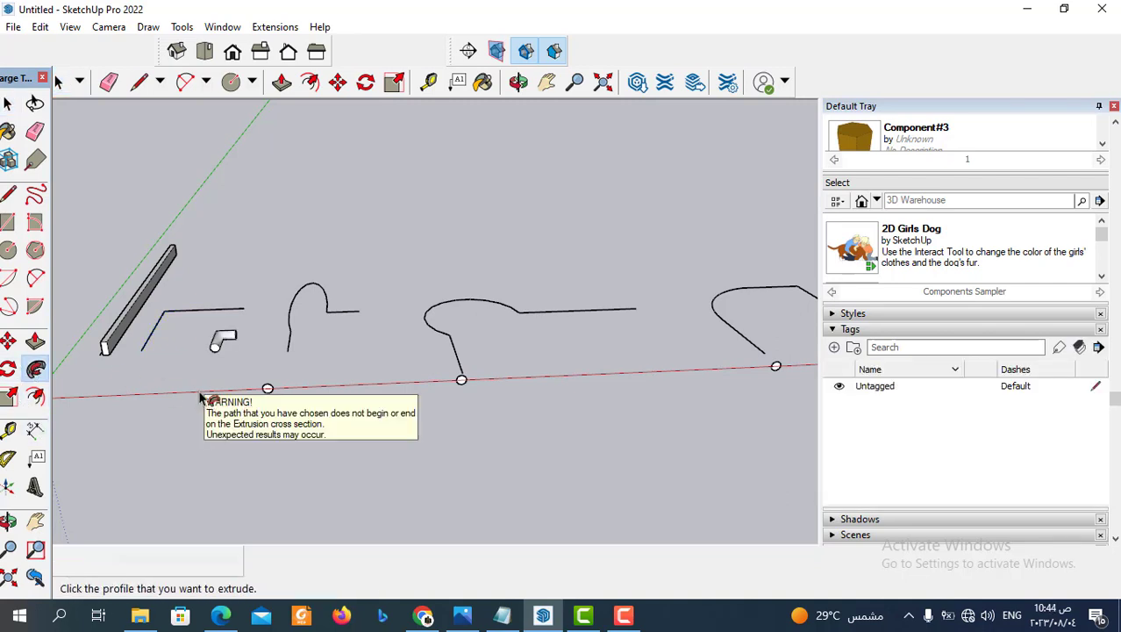
scroll(225, 333, up, 2)
scroll(281, 292, up, 1)
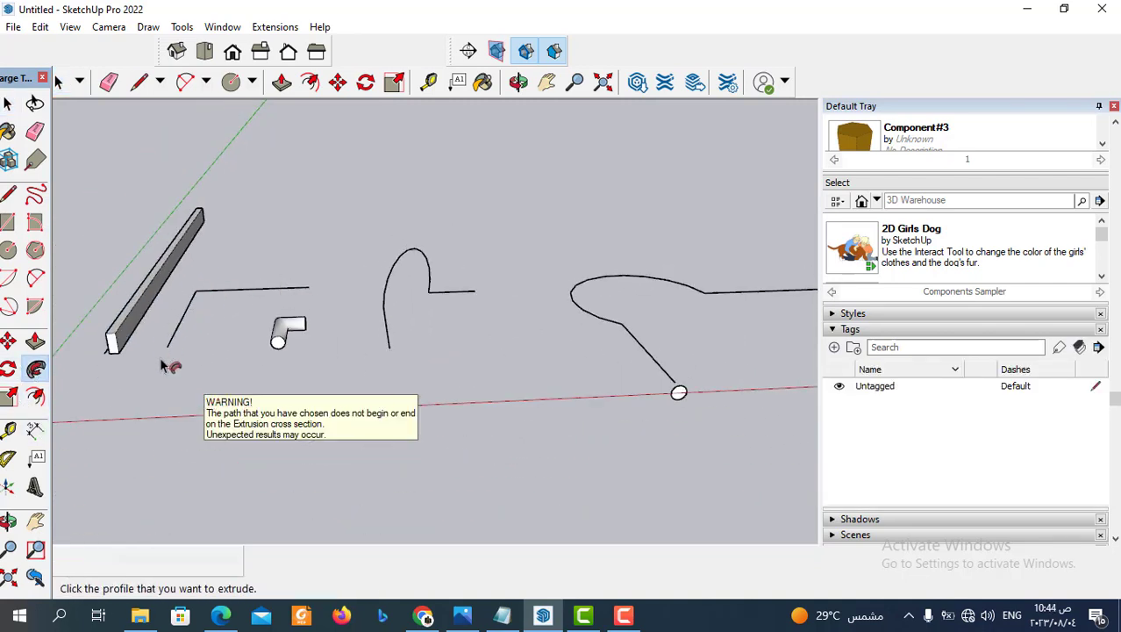
scroll(330, 325, up, 1)
scroll(330, 325, up, 2)
scroll(347, 292, down, 3)
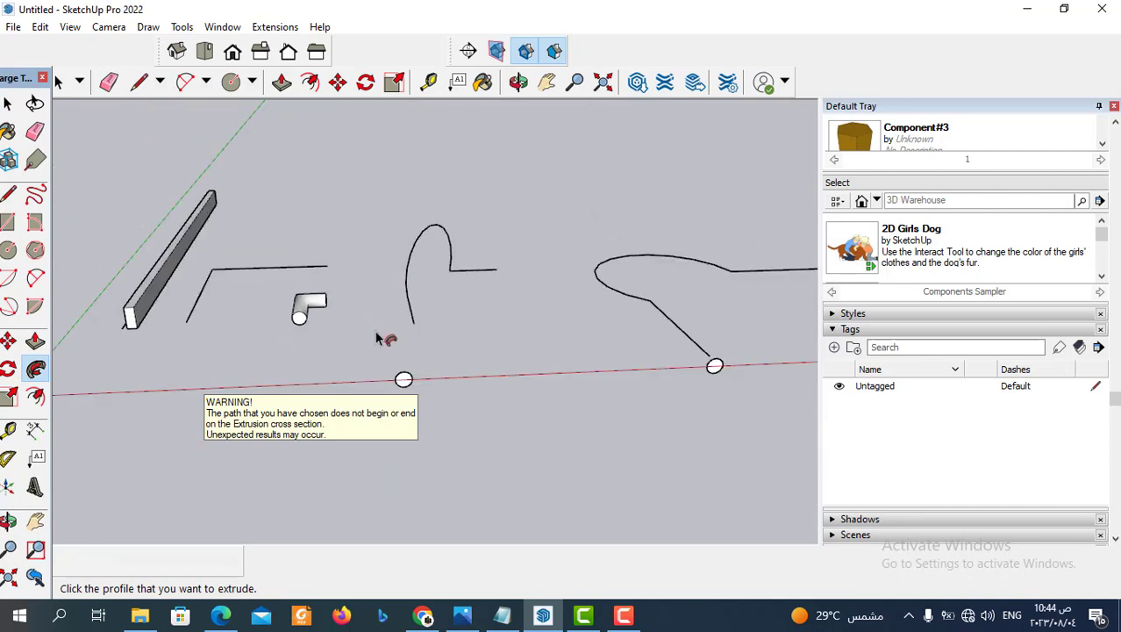
Sweep the circle profile along the arch-shaped curve with Follow Me to form a round tube.
click(8, 103)
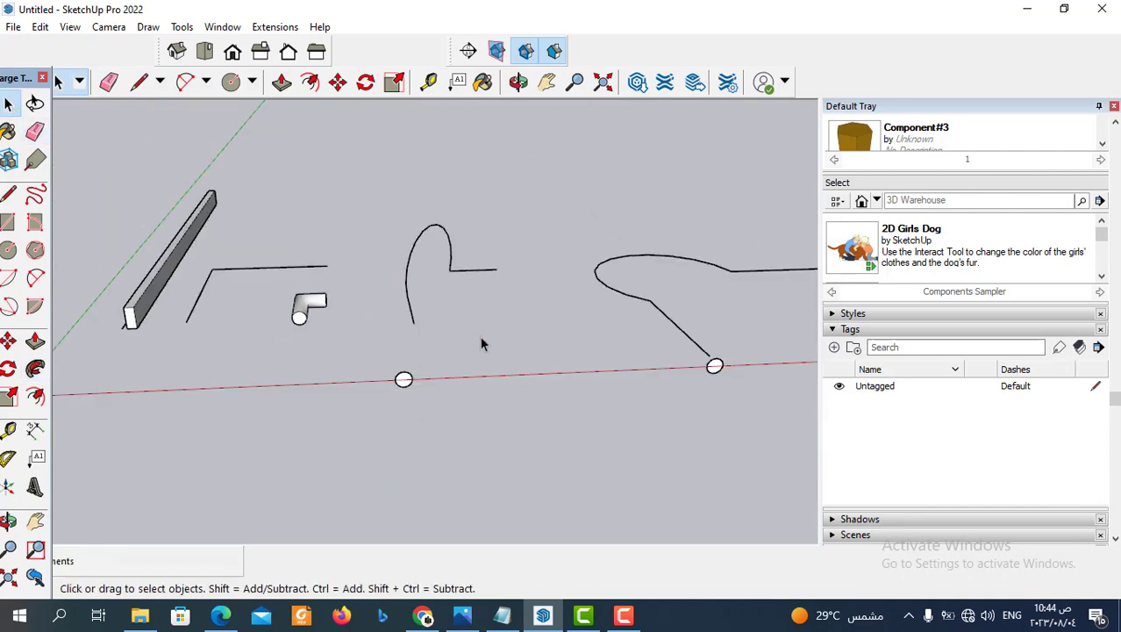
click(416, 250)
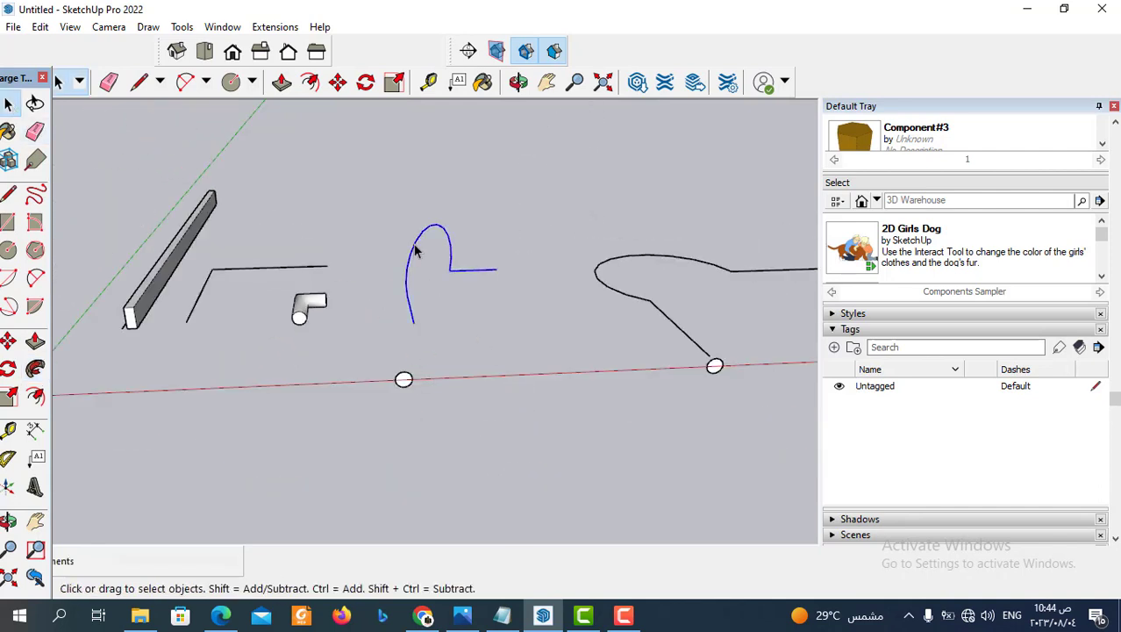
click(35, 368)
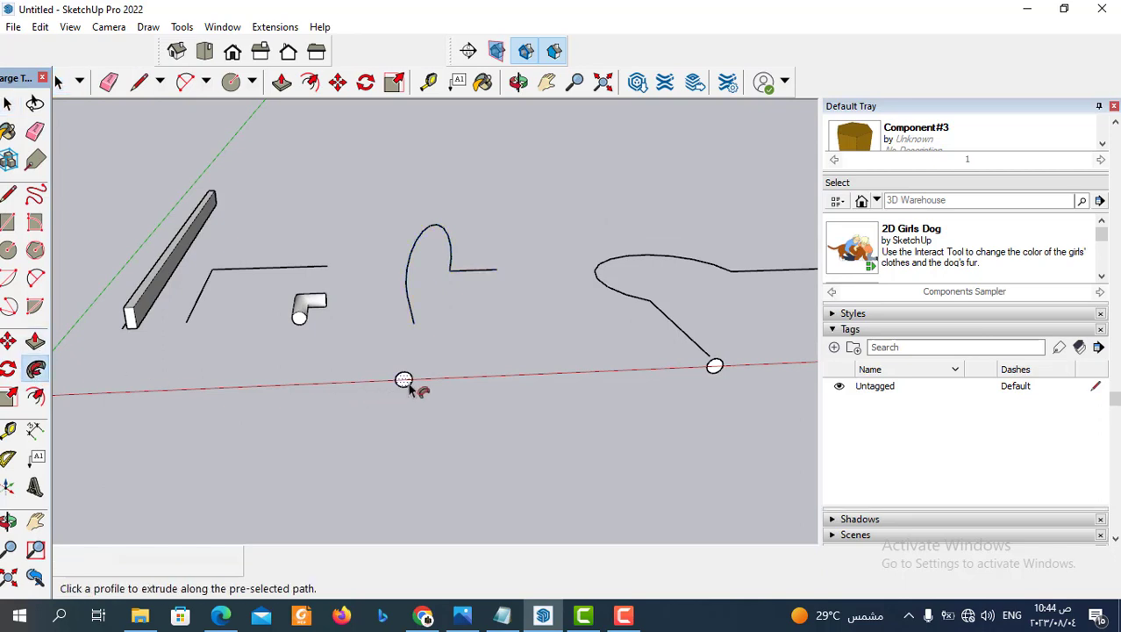
click(403, 380)
Orbit and zoom around the new arch tube to inspect it from a lower angle.
middle_drag(508, 250, 408, 272)
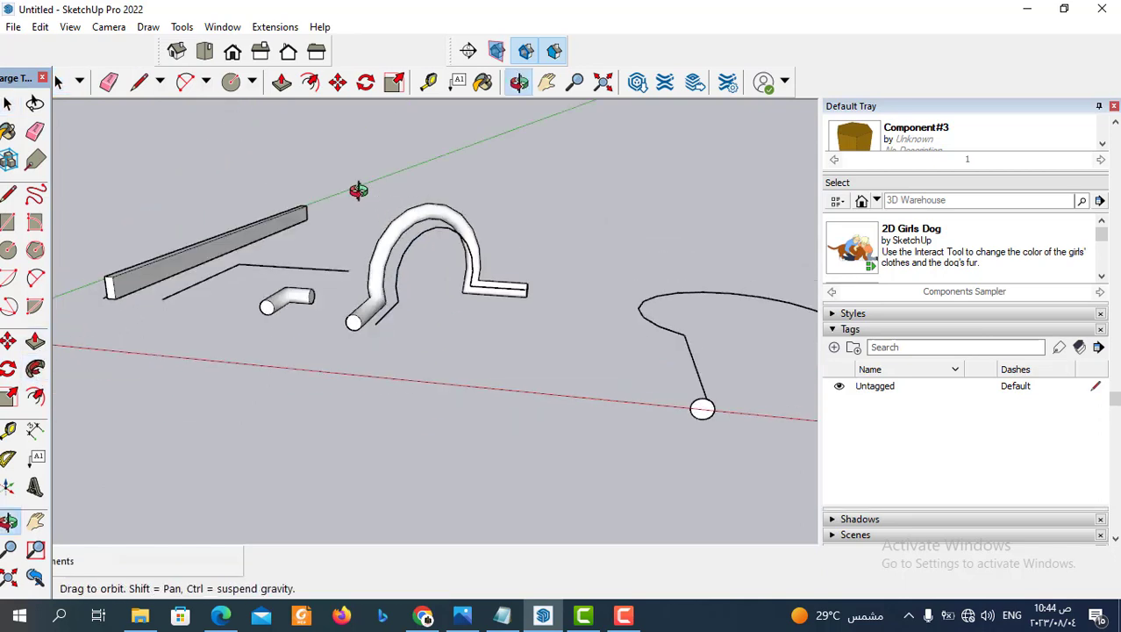
scroll(400, 272, up, 2)
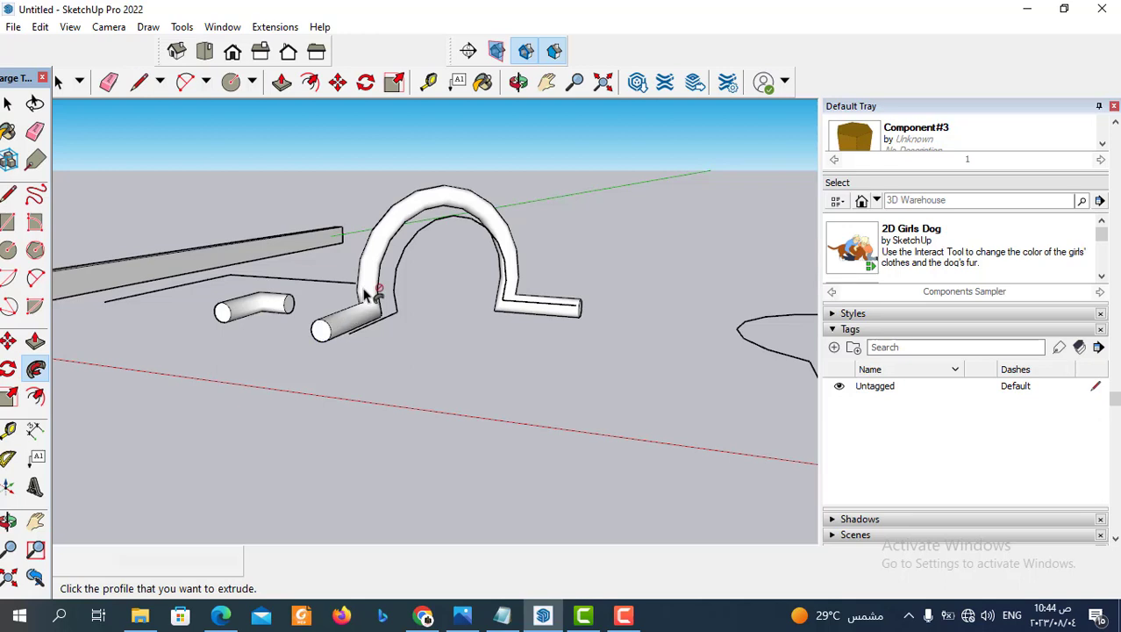
middle_drag(593, 318, 631, 419)
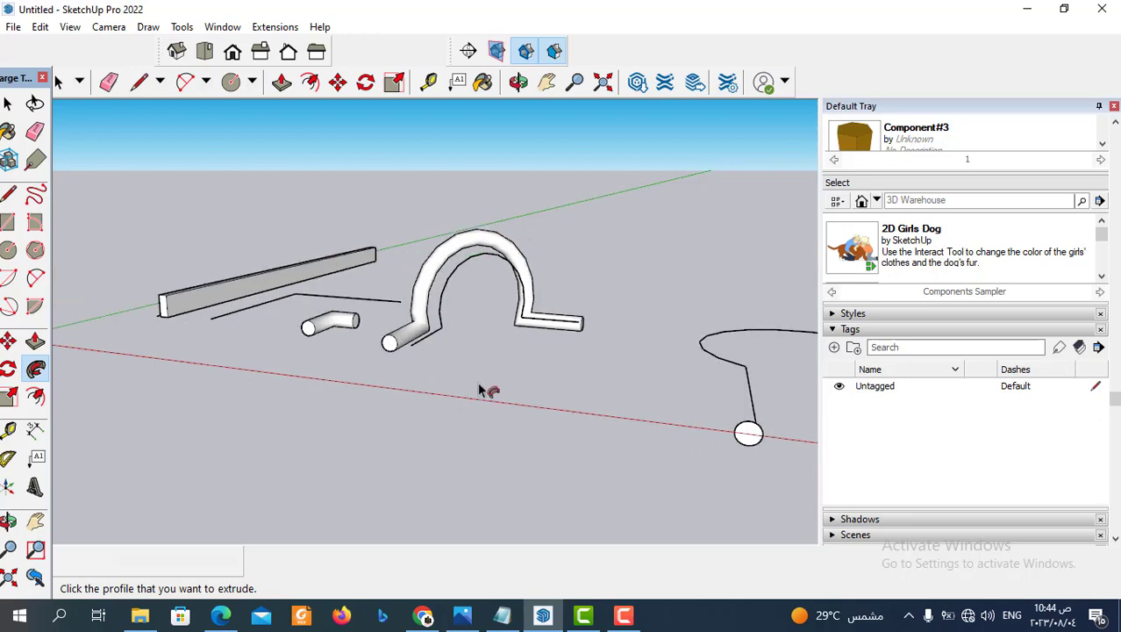
scroll(592, 327, up, 2)
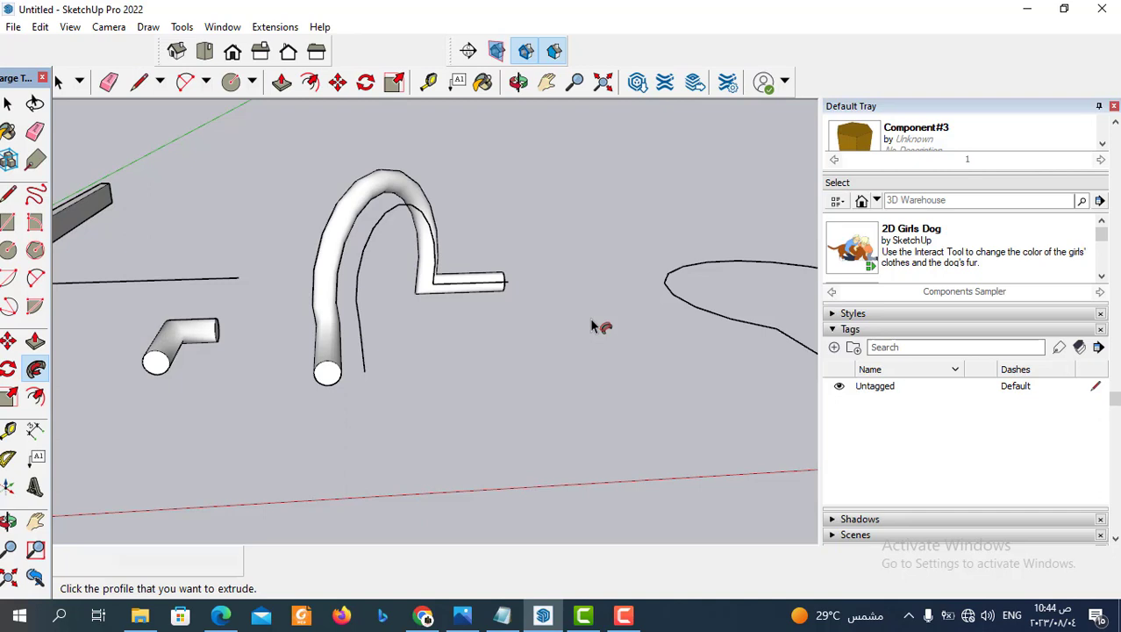
scroll(388, 331, down, 1)
scroll(387, 375, down, 2)
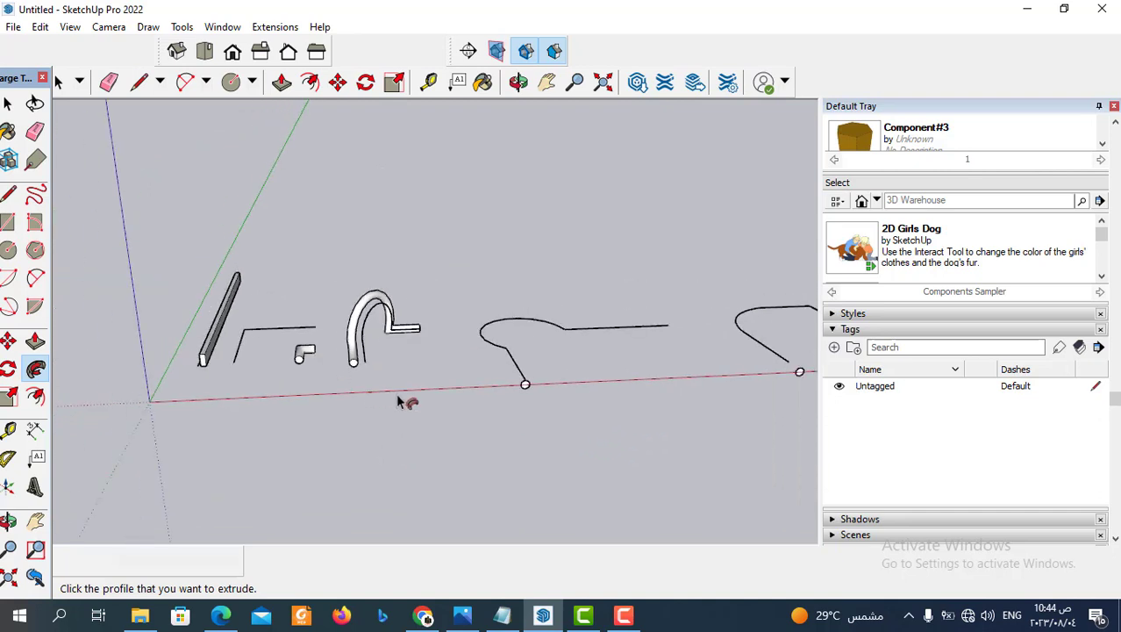
scroll(526, 386, up, 1)
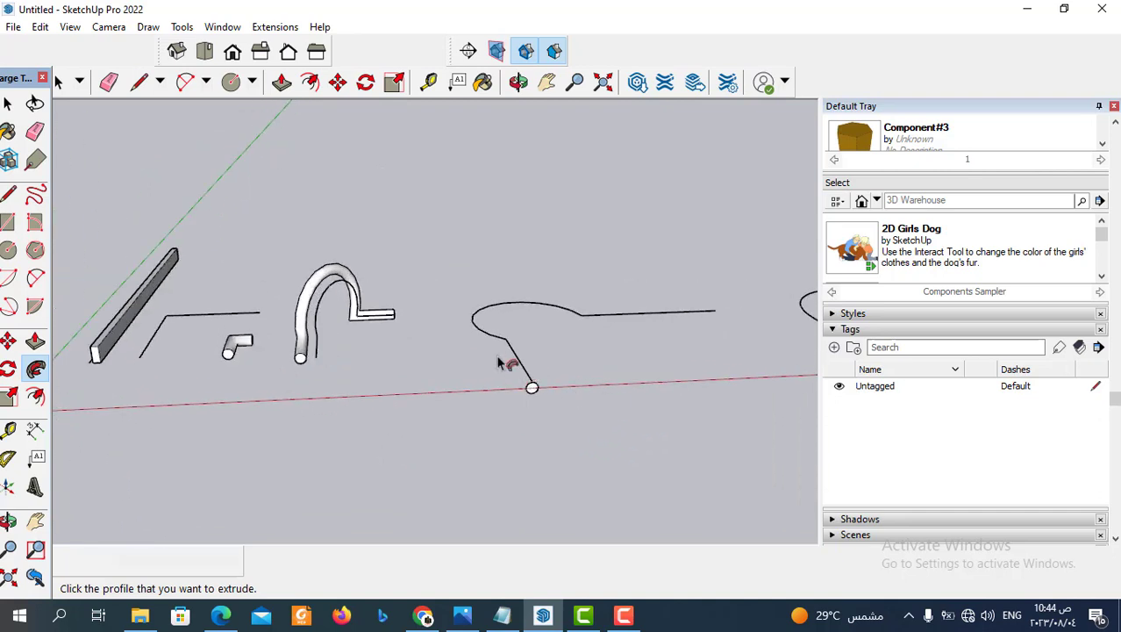
click(8, 104)
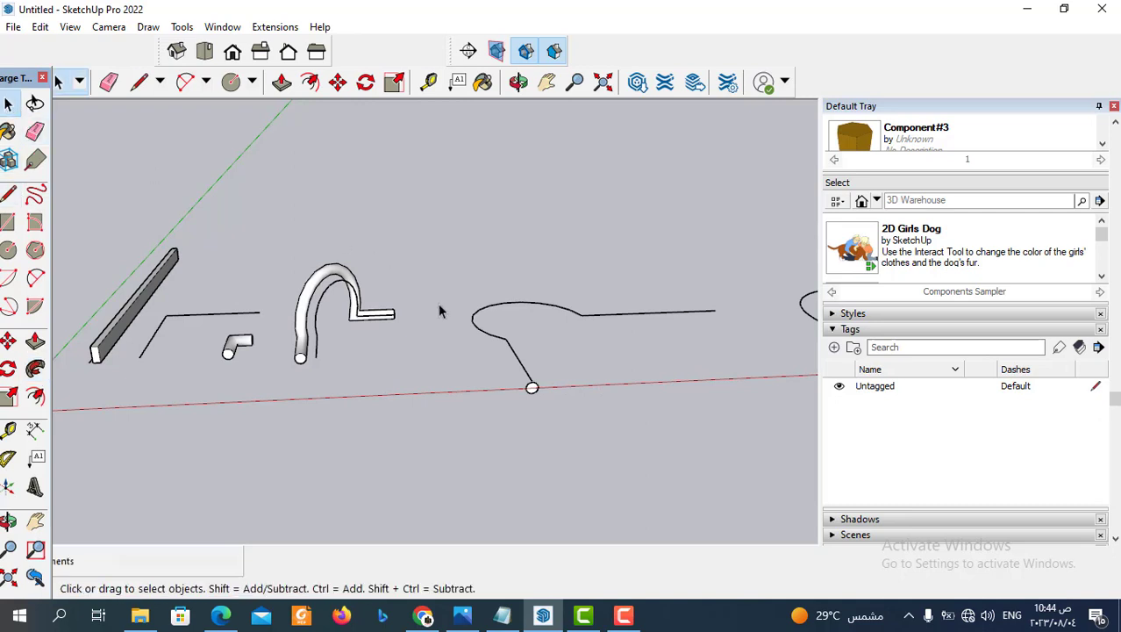
Sweep the circle profile along the looping bulb-with-tail curve into a round pipe.
click(527, 373)
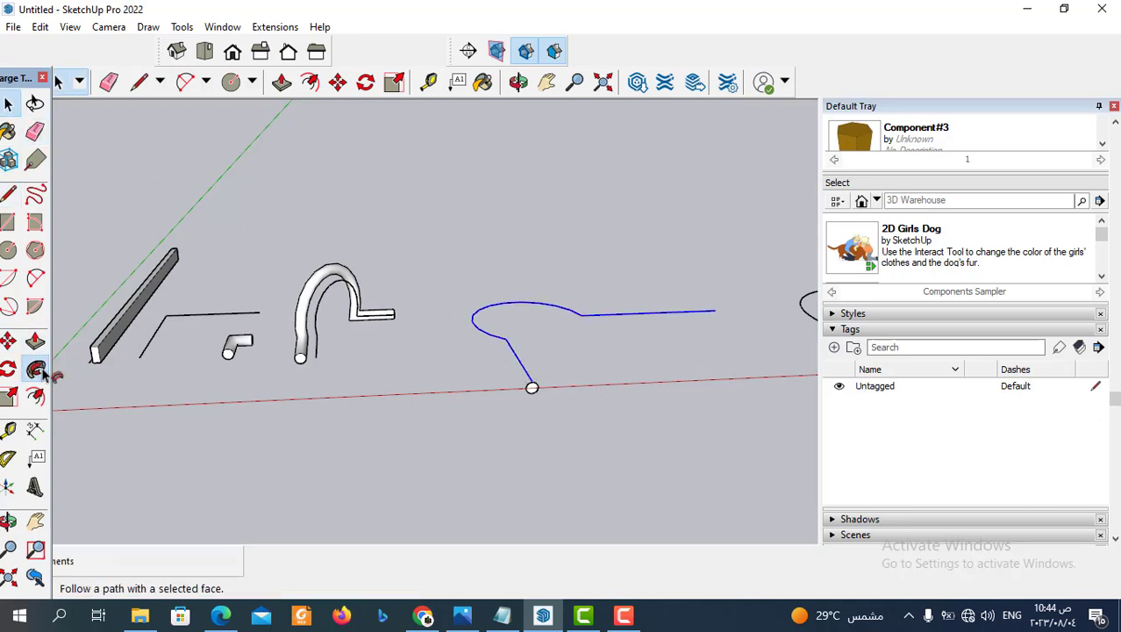
click(35, 369)
click(531, 389)
scroll(531, 391, down, 2)
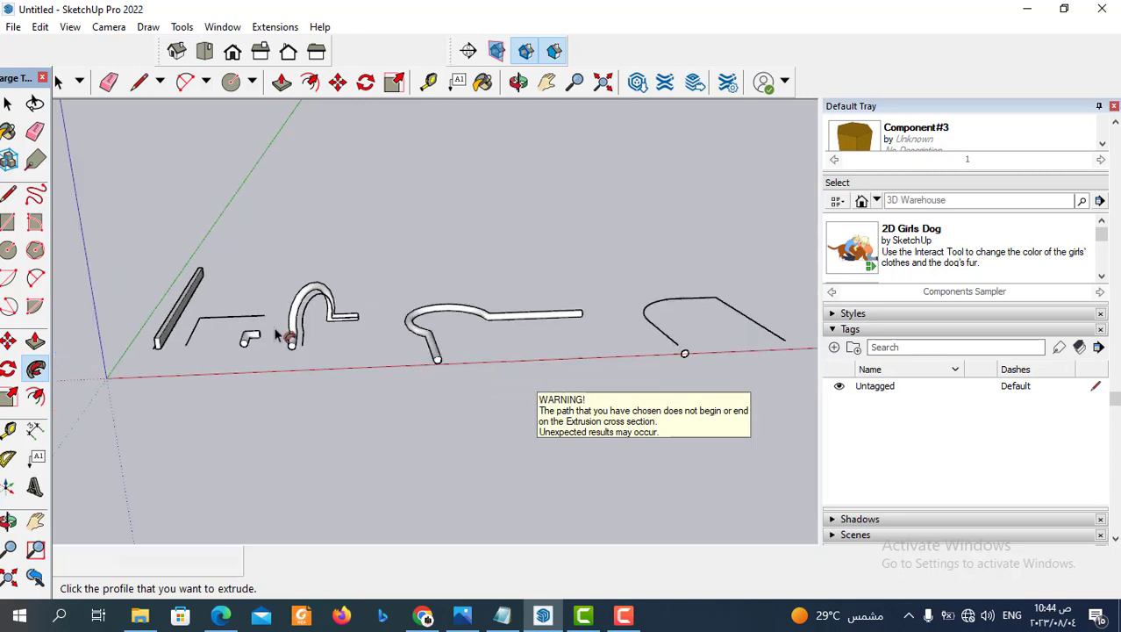
scroll(530, 391, down, 1)
Sweep the circle profile along the angled arch-and-leg path on the right into a pipe.
click(6, 104)
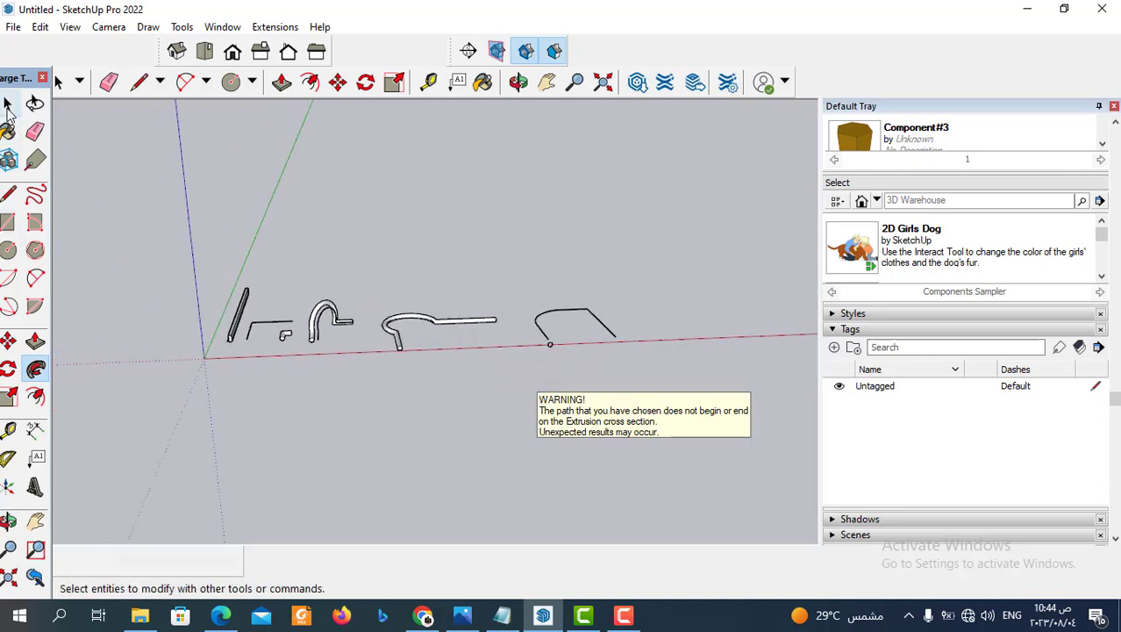
scroll(573, 339, up, 1)
scroll(573, 339, up, 2)
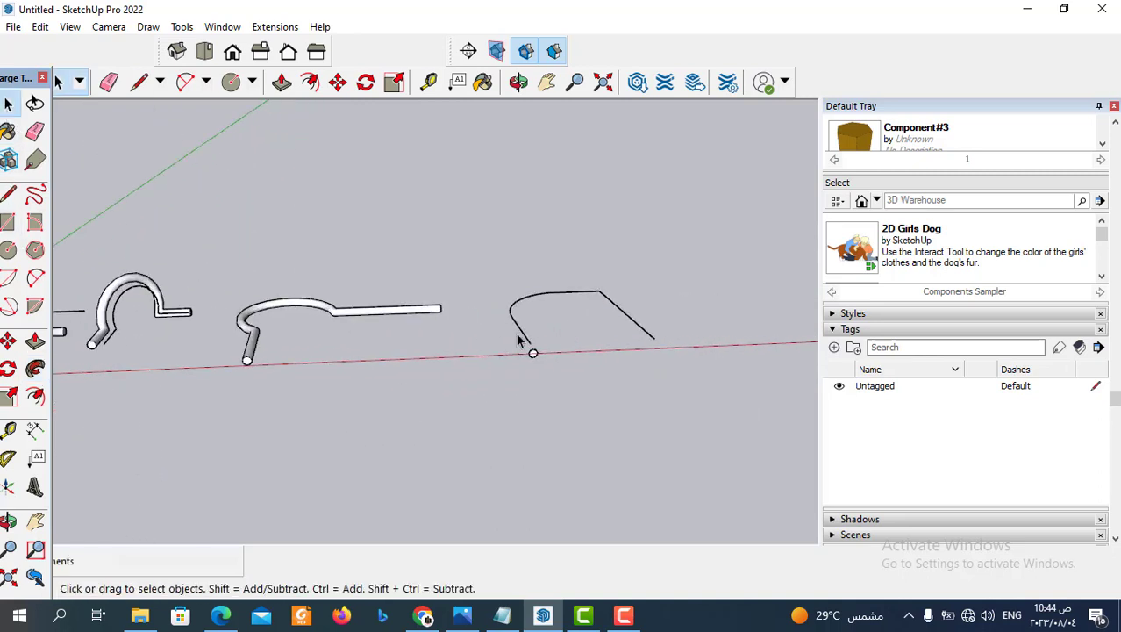
click(517, 333)
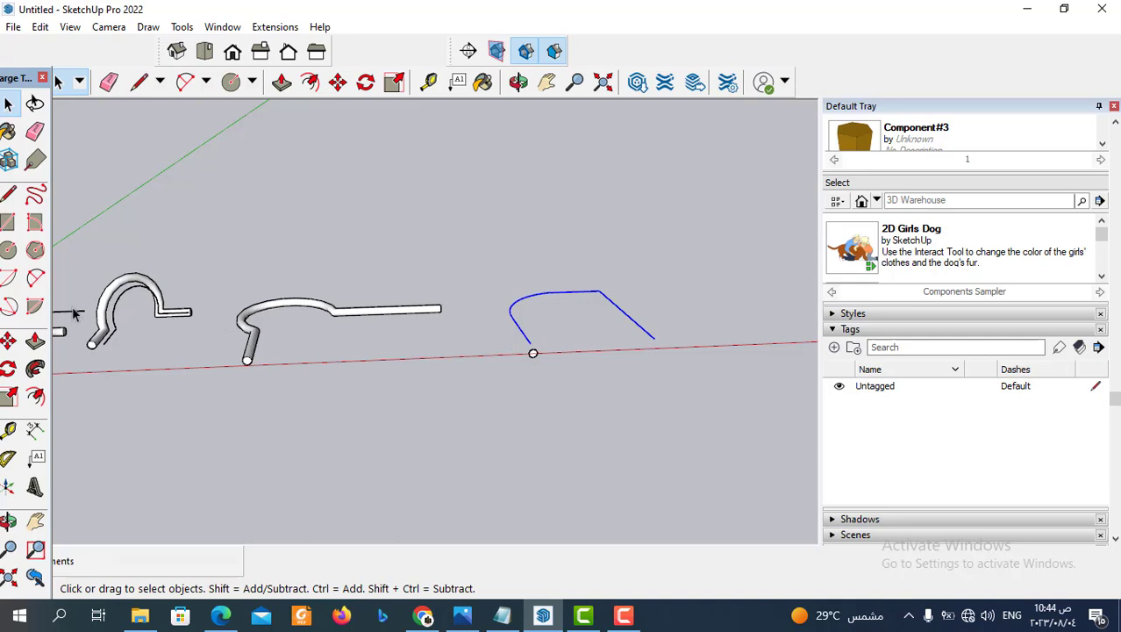
click(37, 368)
click(533, 352)
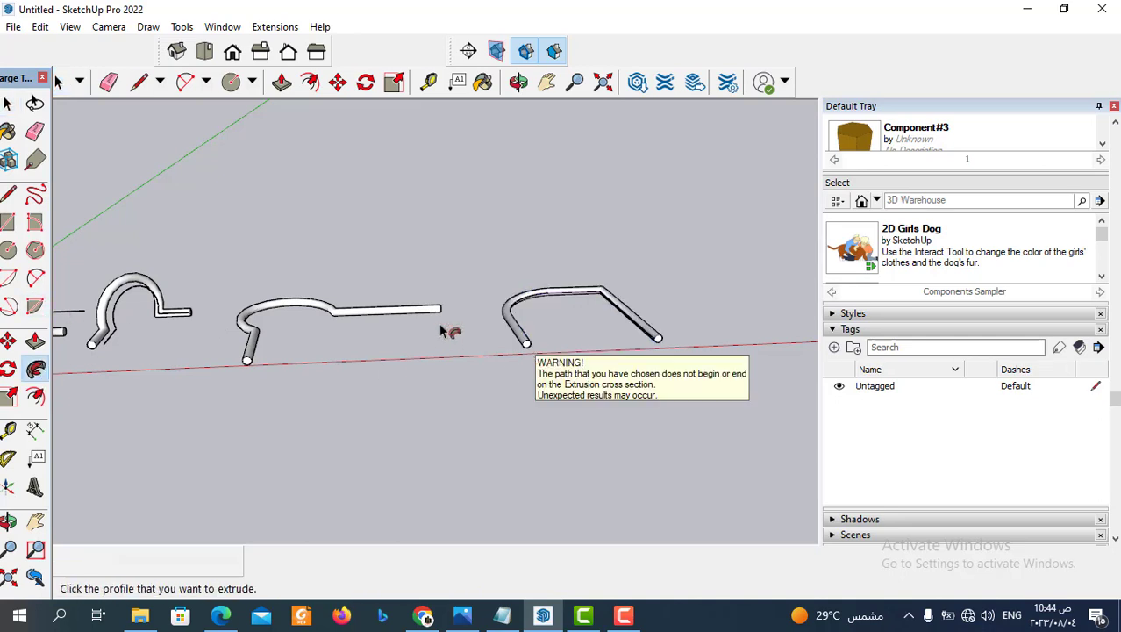
Orbit and zoom out to review all the finished pipes.
mouse_move(441, 331)
middle_down()
mouse_move(540, 358)
mouse_move(388, 375)
mouse_move(393, 326)
mouse_move(373, 342)
middle_up()
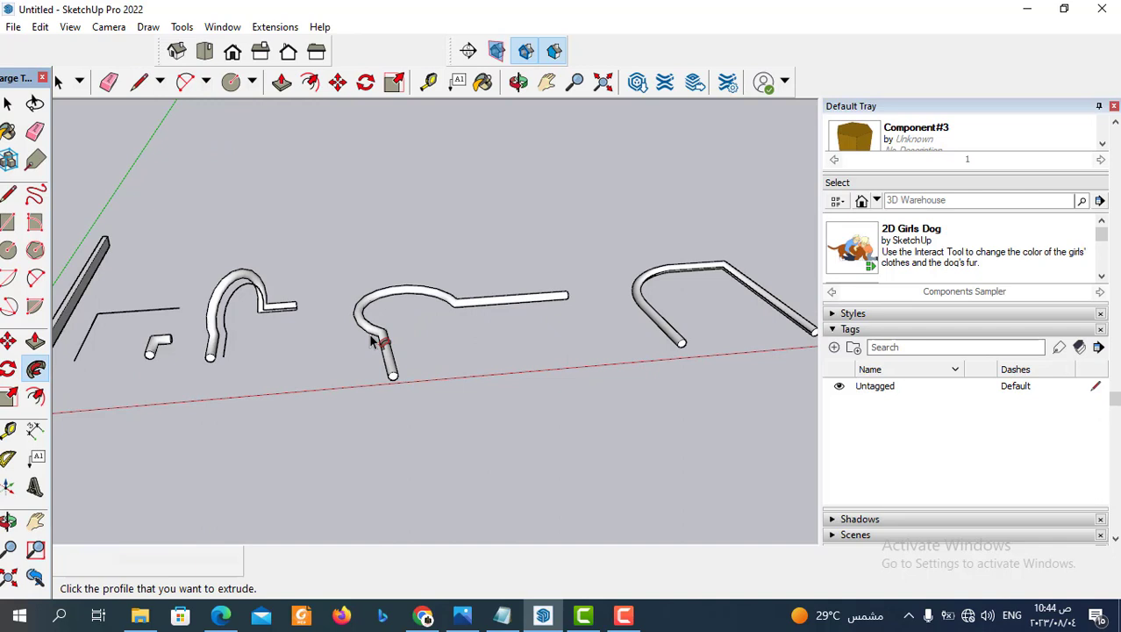
mouse_move(372, 341)
middle_down()
mouse_move(413, 381)
mouse_move(375, 313)
mouse_move(325, 343)
mouse_move(377, 346)
mouse_move(387, 368)
mouse_move(420, 376)
mouse_move(626, 326)
middle_up()
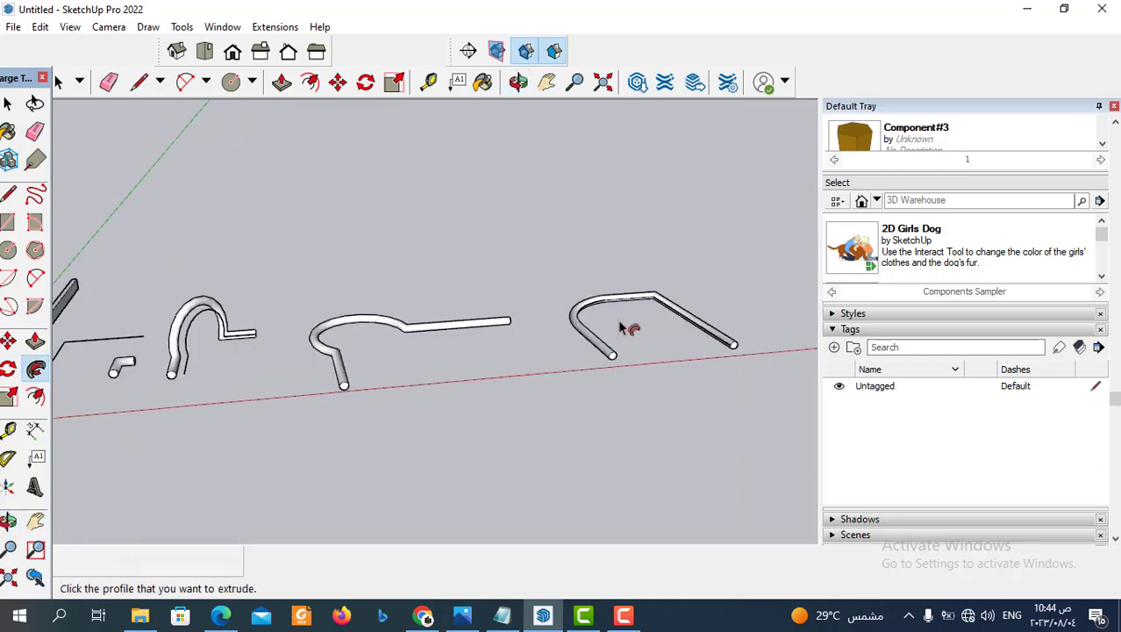
scroll(625, 346, down, 2)
scroll(638, 368, down, 1)
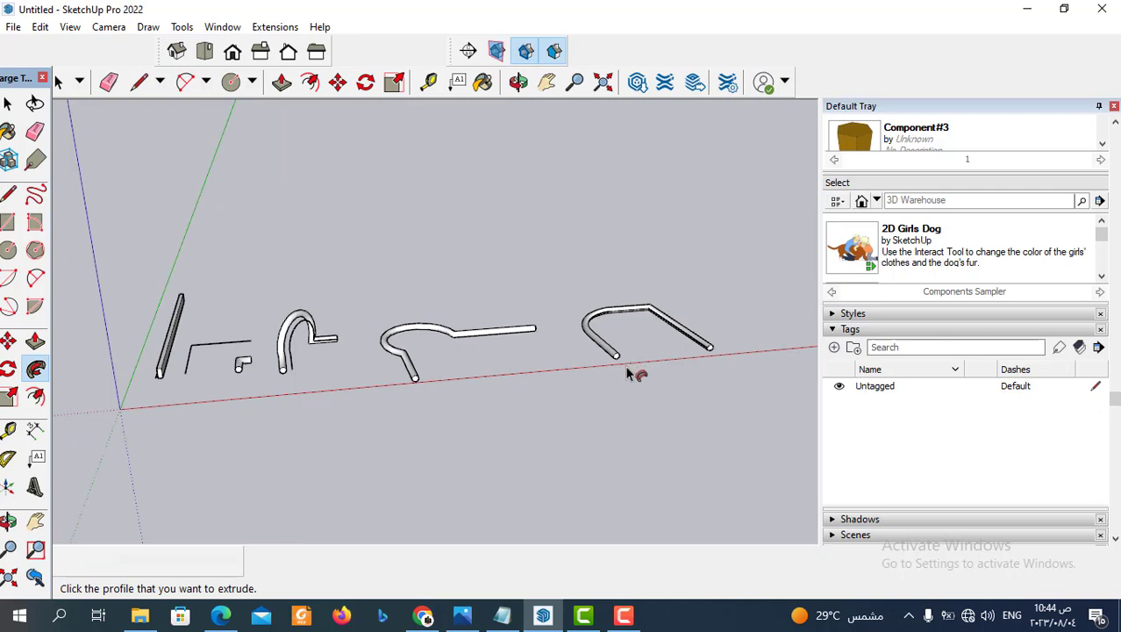